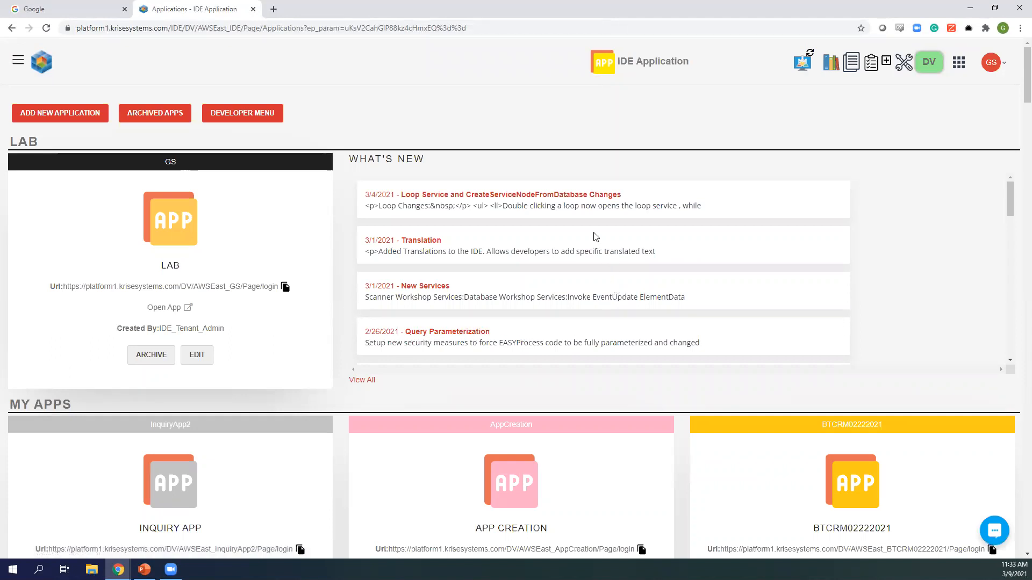
- Open the LAB app's Developer Workbench showing barcodescan, joetest, thursday and Digitalspace
scroll(593, 245, "down", 2)
scroll(590, 258, "up", 2)
scroll(338, 309, "down", 4)
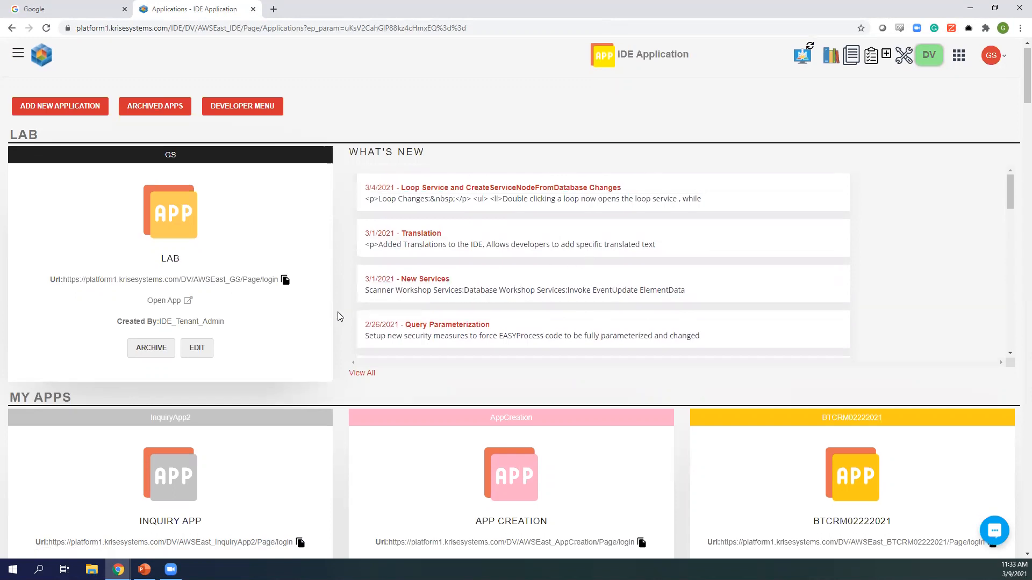
scroll(342, 346, "up", 4)
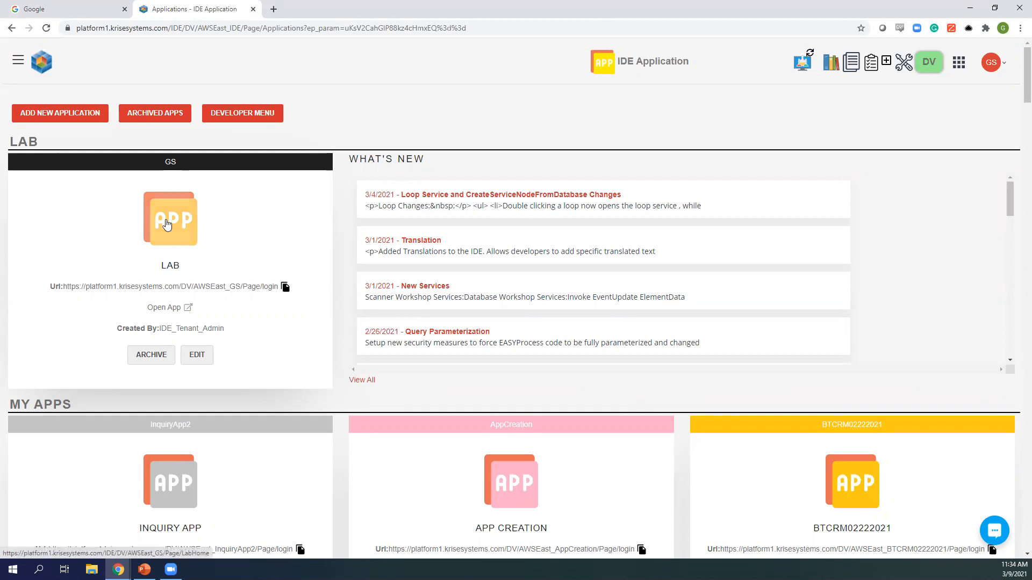
left_click(167, 225)
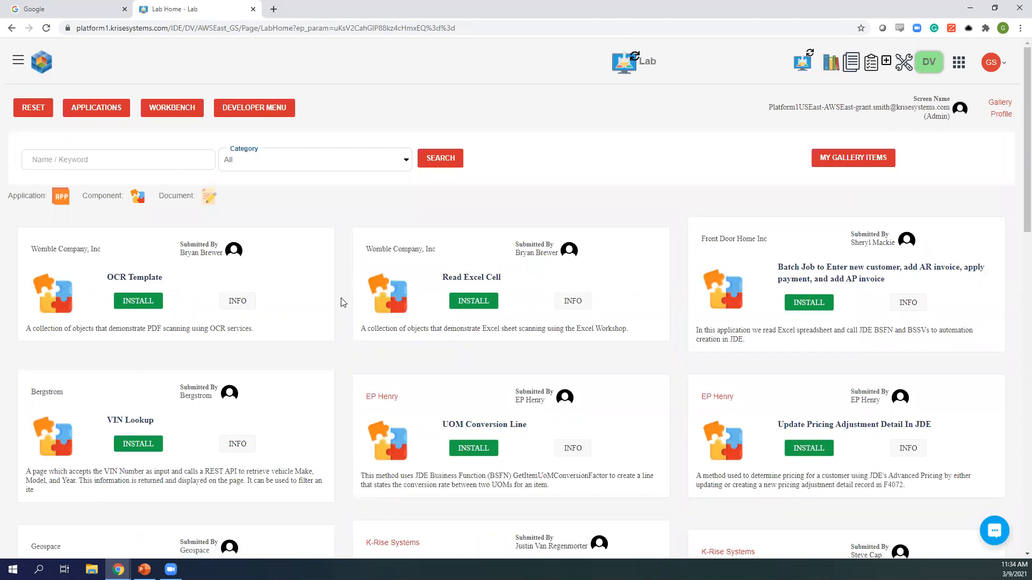
scroll(342, 303, "down", 2)
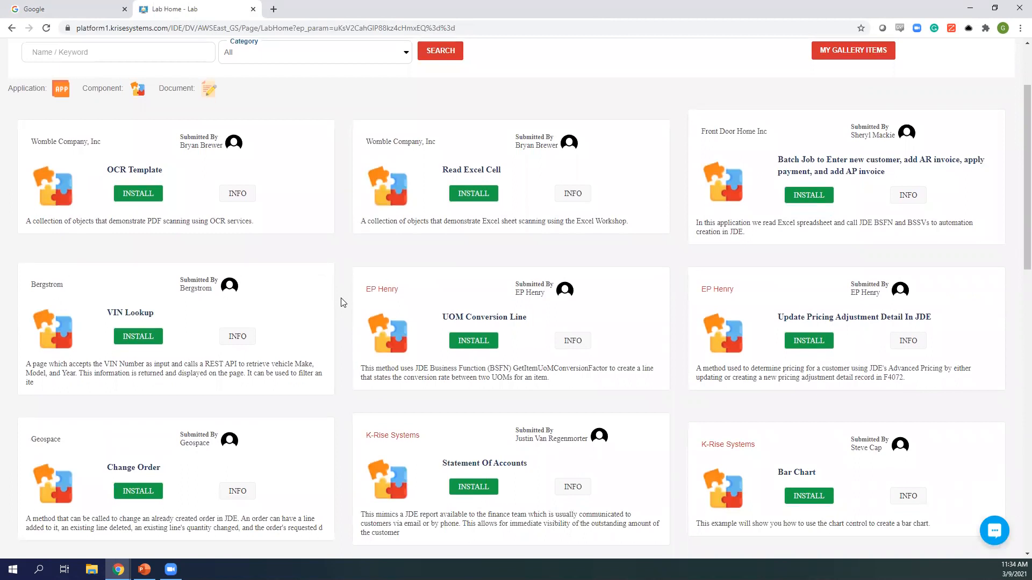
scroll(341, 303, "up", 2)
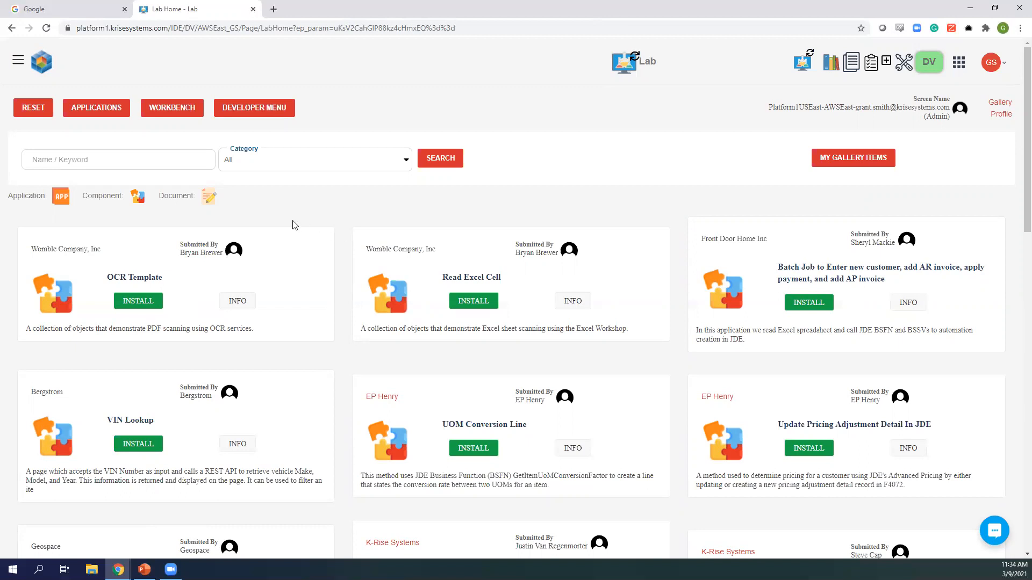
left_click(173, 109)
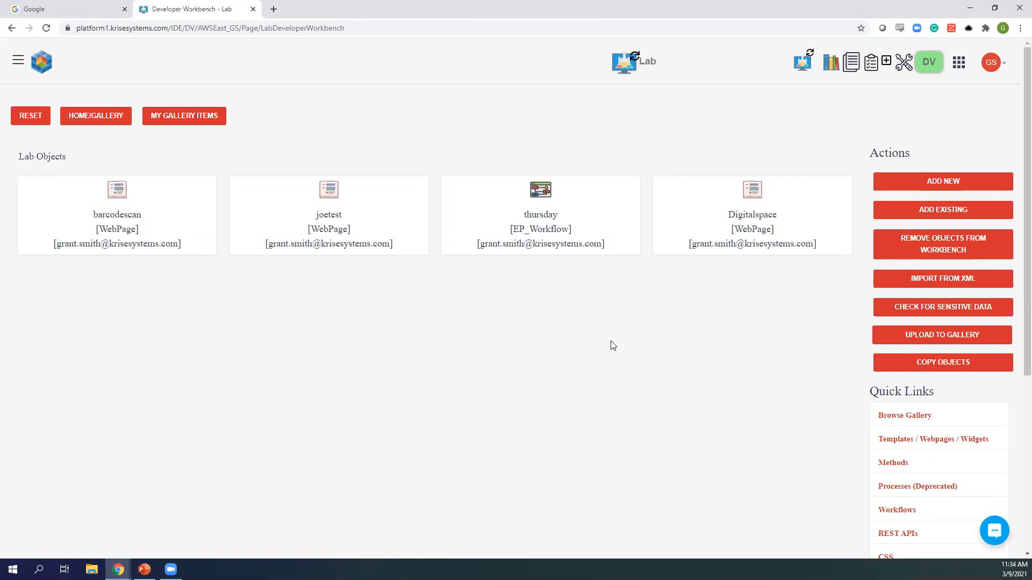
- Add a new lab object of type Workflow named EPdemo
left_click(928, 185)
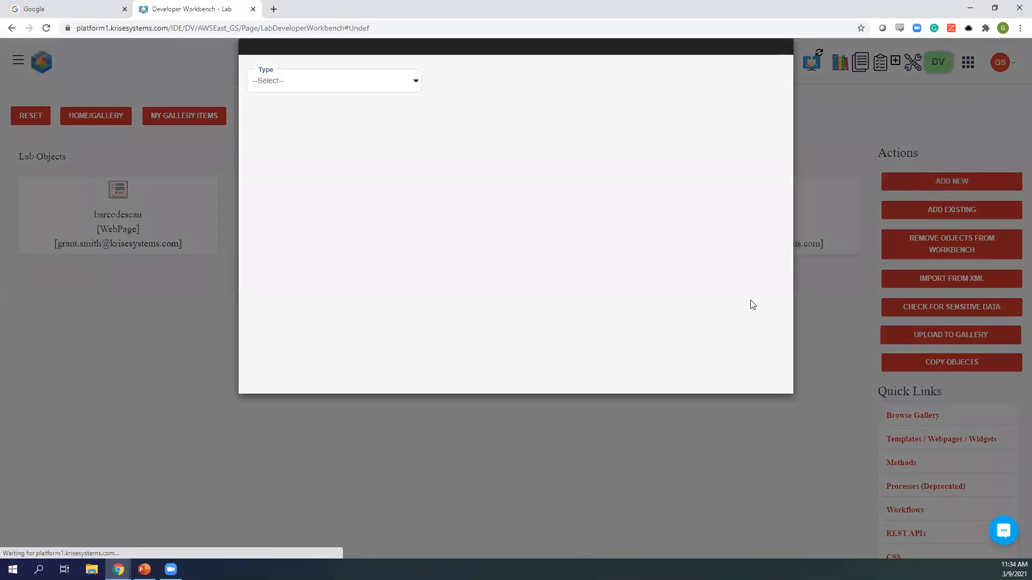
left_click(339, 88)
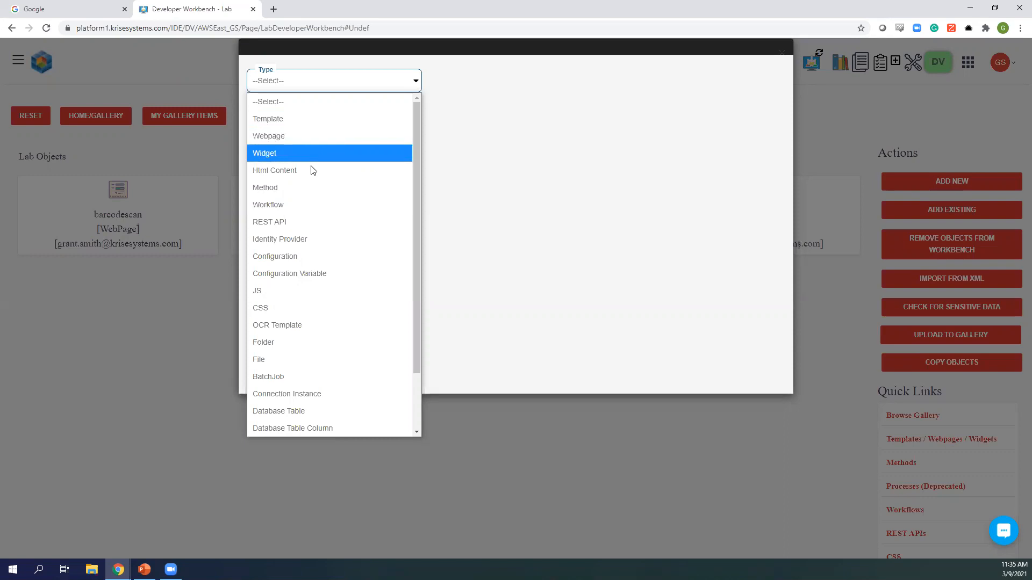
left_click(286, 205)
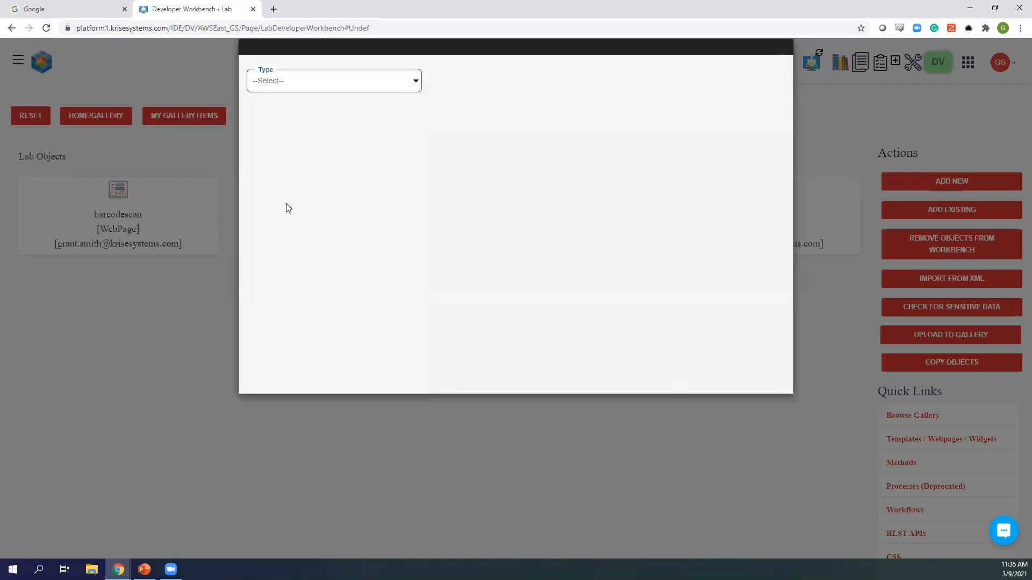
left_click(340, 127)
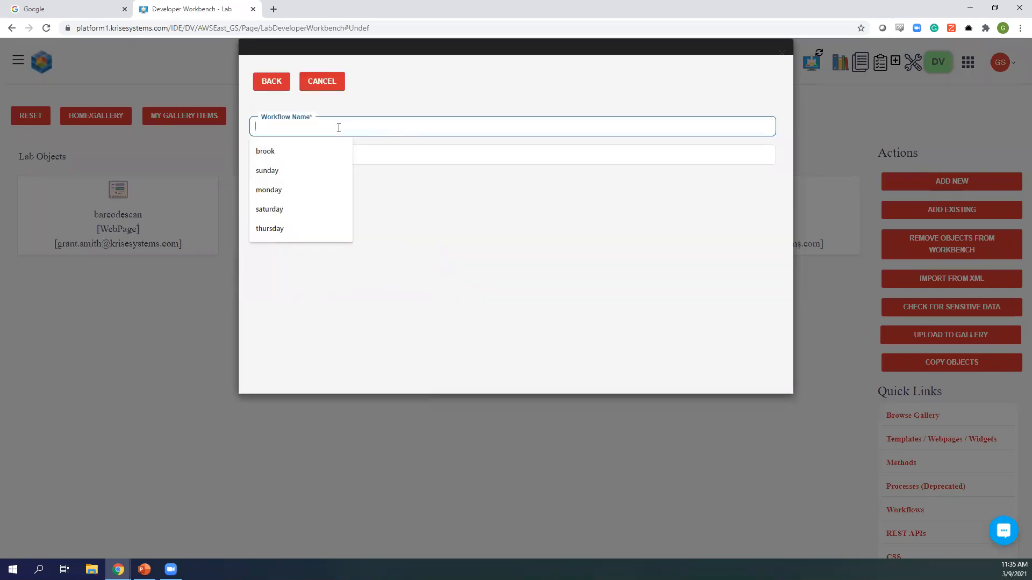
type("EPdemo")
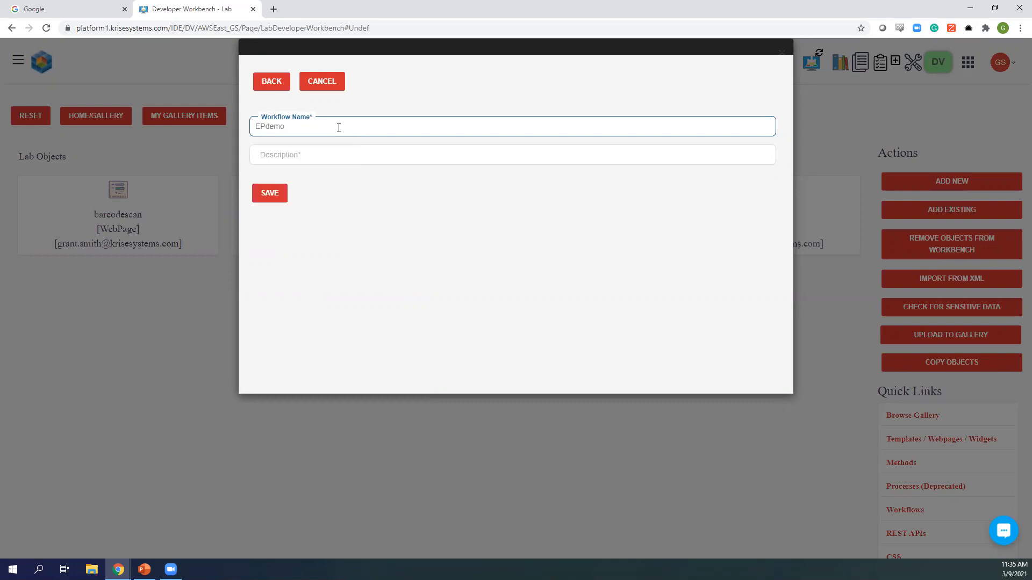
- Give EPdemo the description Webinar, save it, and bring up its canvas
left_click(315, 153)
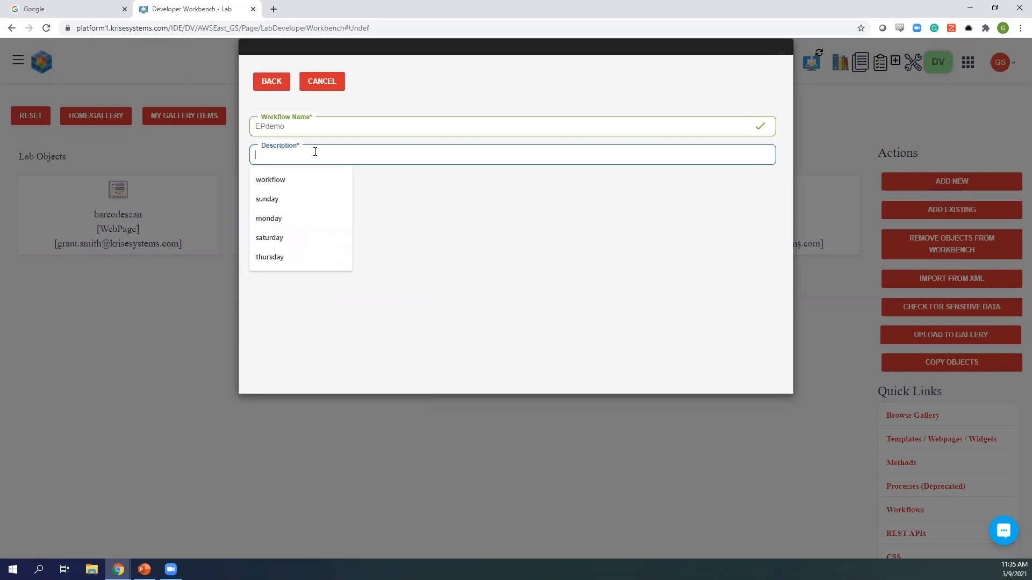
type("Webina")
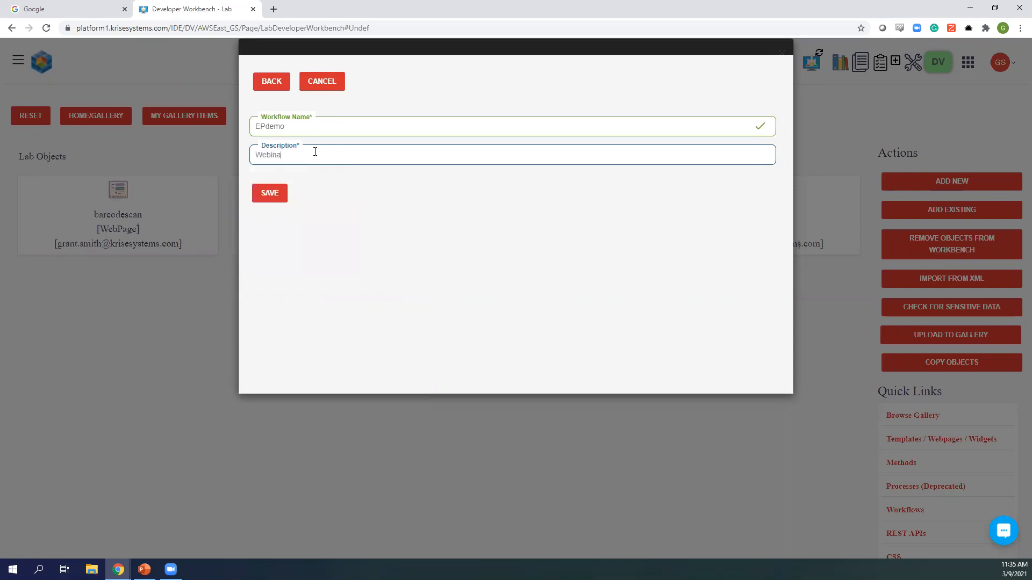
left_click(272, 197)
left_click(652, 105)
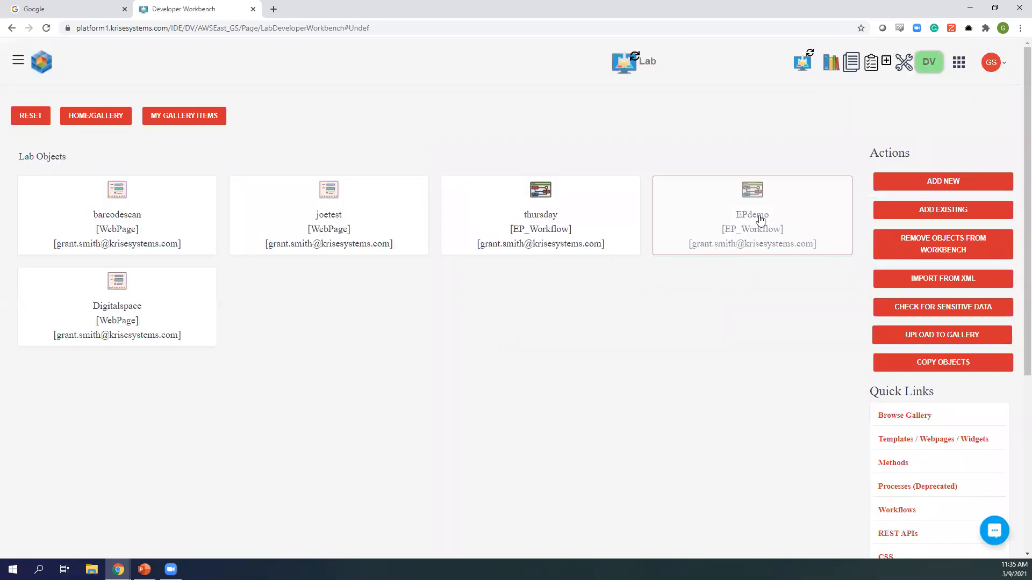
left_click(757, 230)
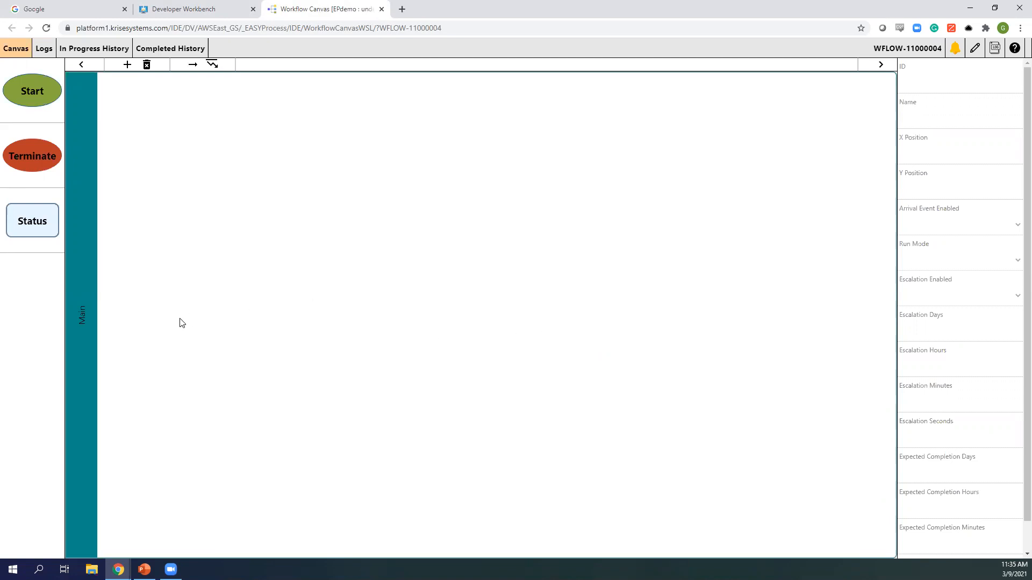
- Rename the Main swimlane to Sales Reps
left_click(84, 328)
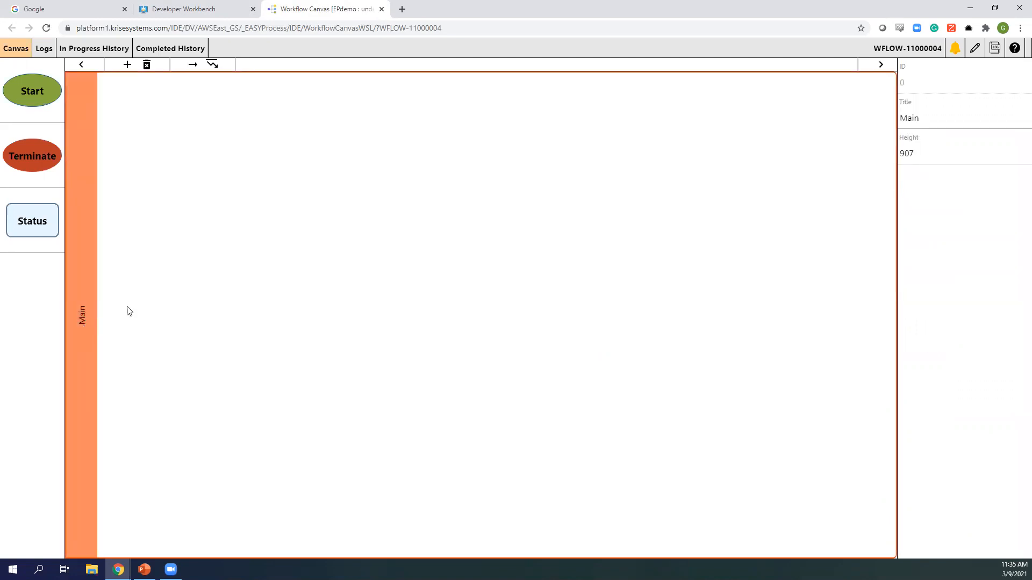
left_click_drag(941, 116, 897, 121)
type("Sales Reps")
left_click(132, 117)
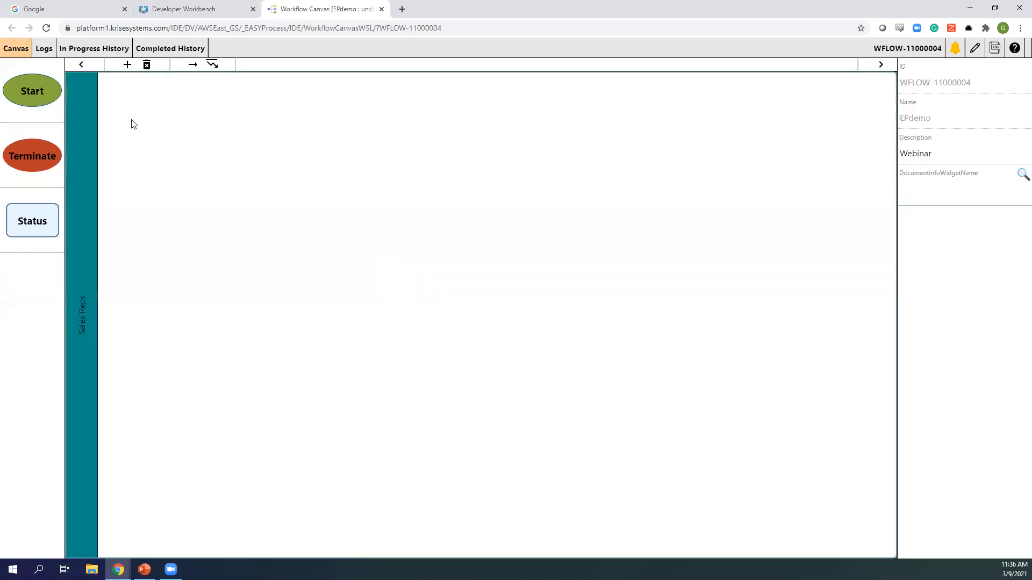
- Add a second swimlane titled VP Sales
left_click(129, 67)
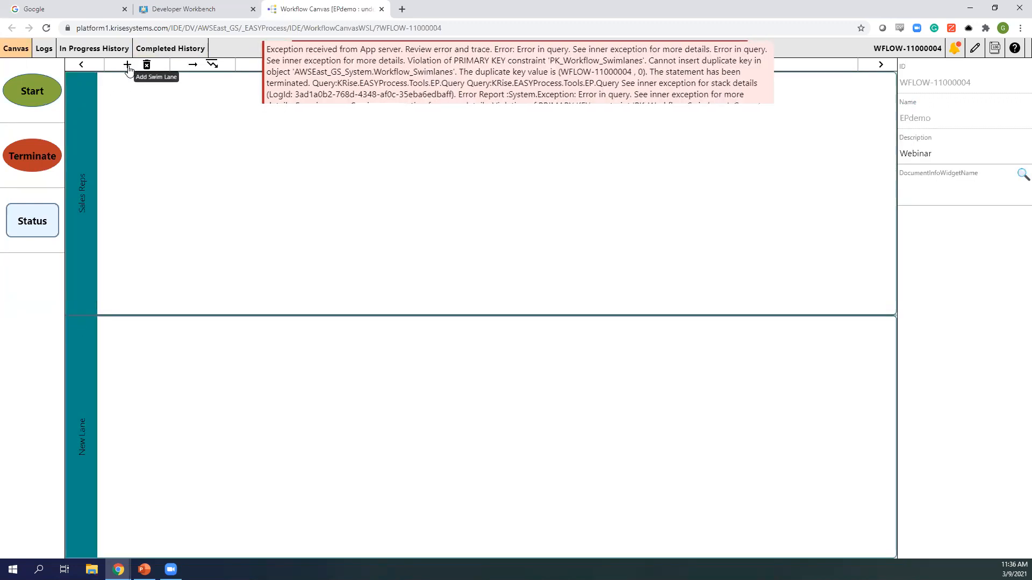
left_click(87, 371)
left_click_drag(936, 118, 895, 119)
type("VP Sales")
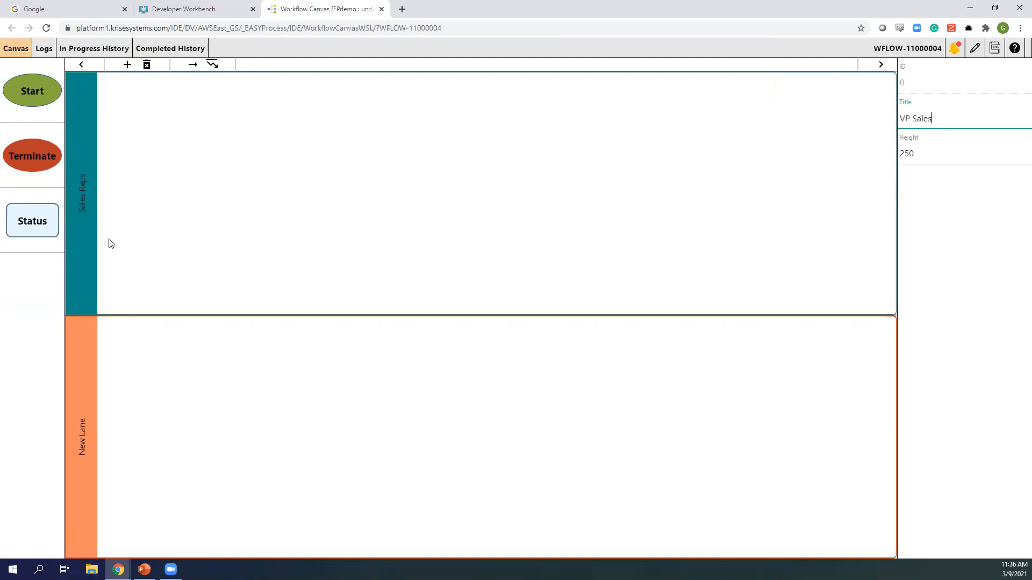
left_click(127, 65)
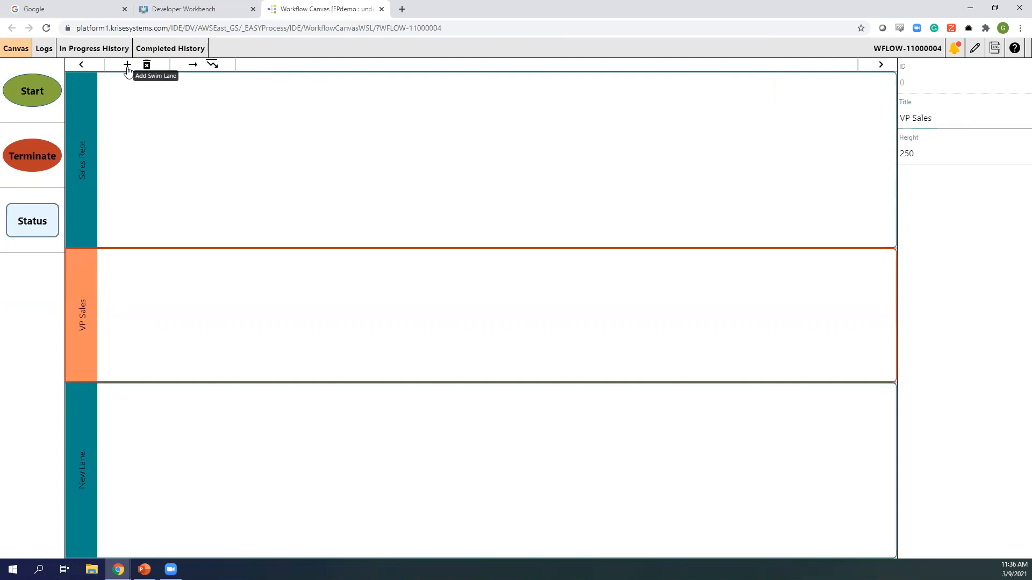
- Add a third swimlane titled CFO
left_click(87, 426)
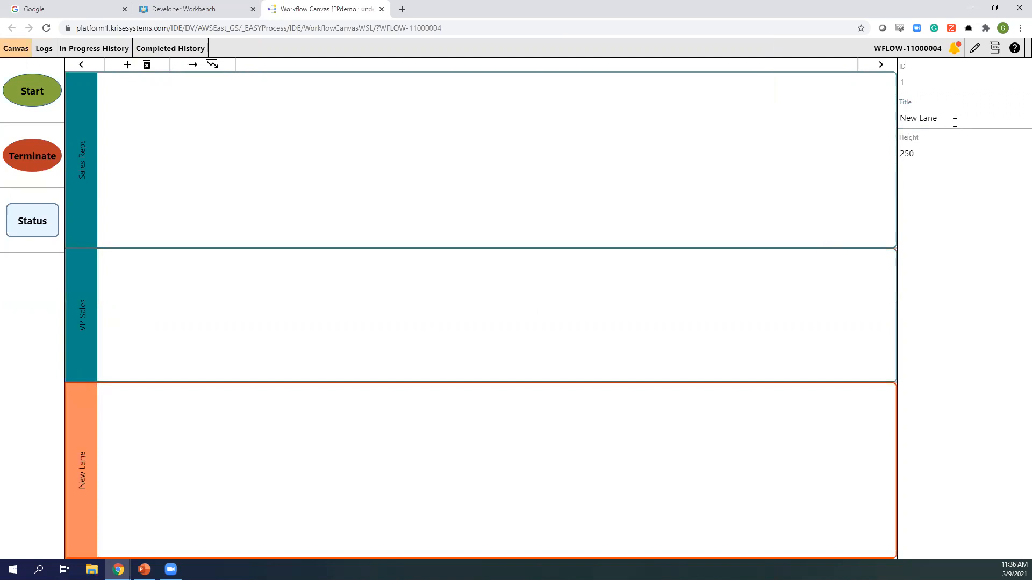
left_click_drag(946, 118, 901, 119)
type("CFO")
left_click(127, 64)
- Add a JD Edwards swimlane and place a Start node in Sales Reps
left_click(82, 487)
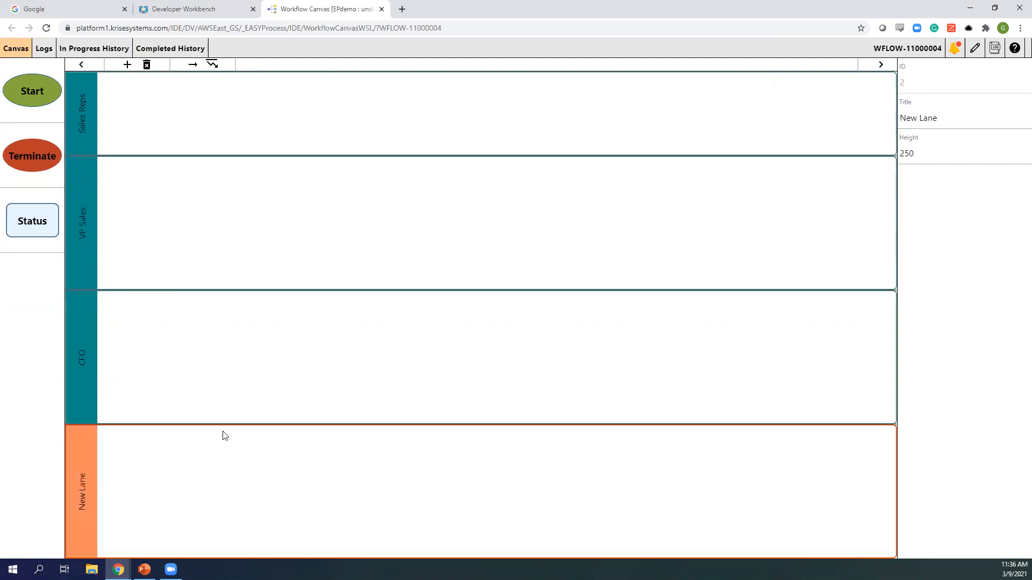
left_click_drag(956, 116, 899, 117)
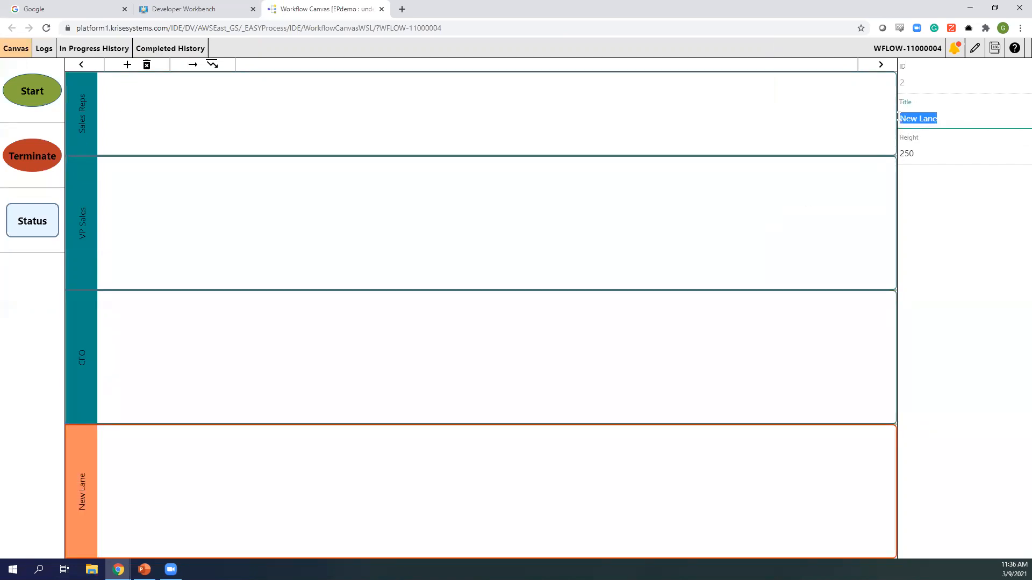
type("JD Edwards")
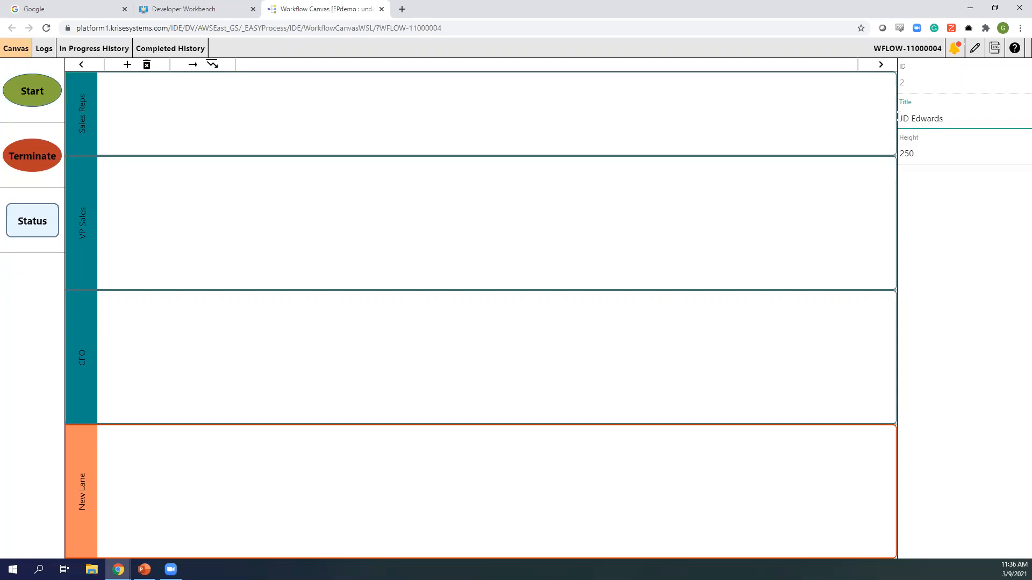
left_click(384, 327)
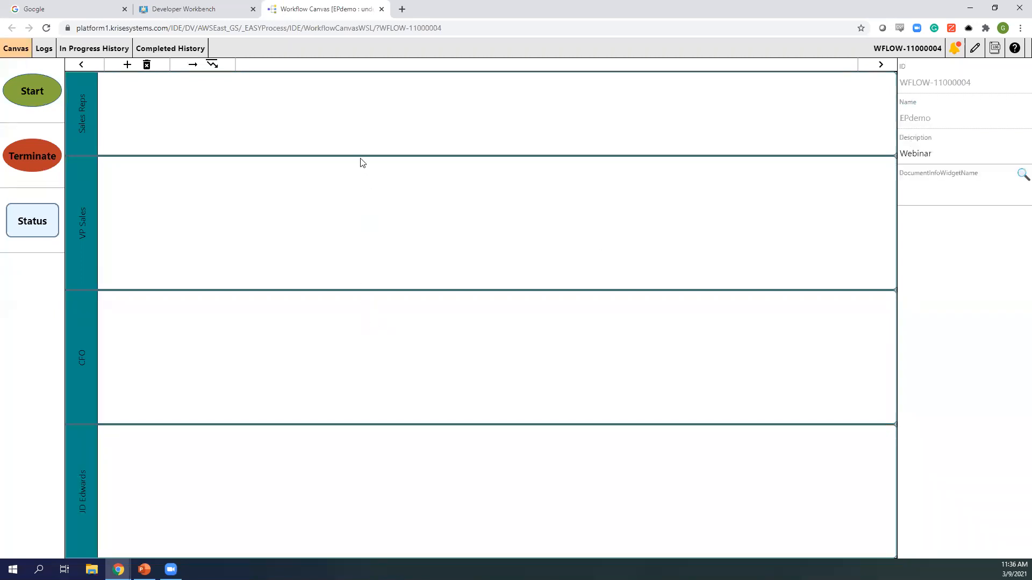
left_click_drag(24, 83, 194, 111)
- Add a submittal status in the Sales Reps lane and connect Start to it
left_click(214, 129)
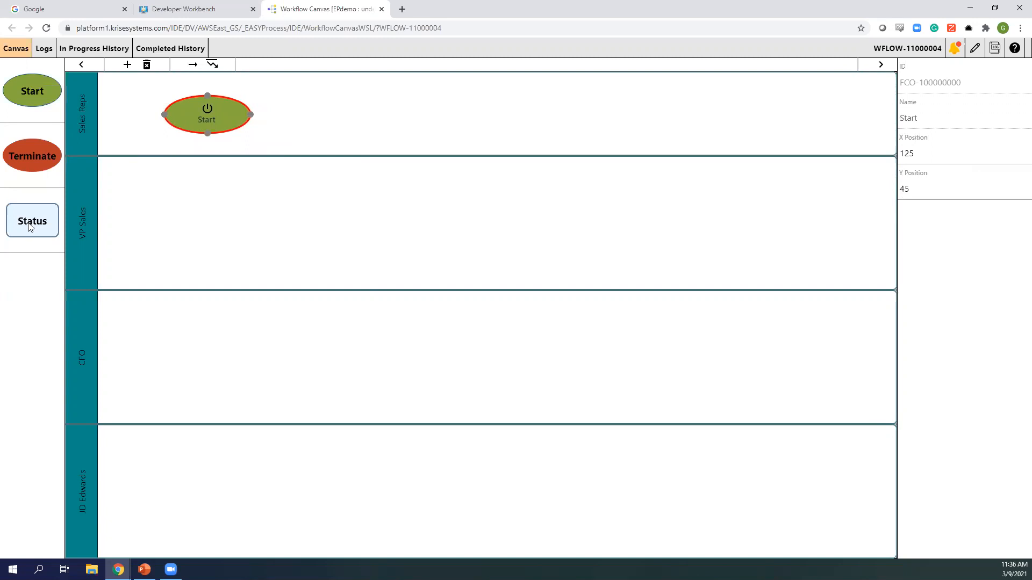
left_click_drag(29, 223, 338, 109)
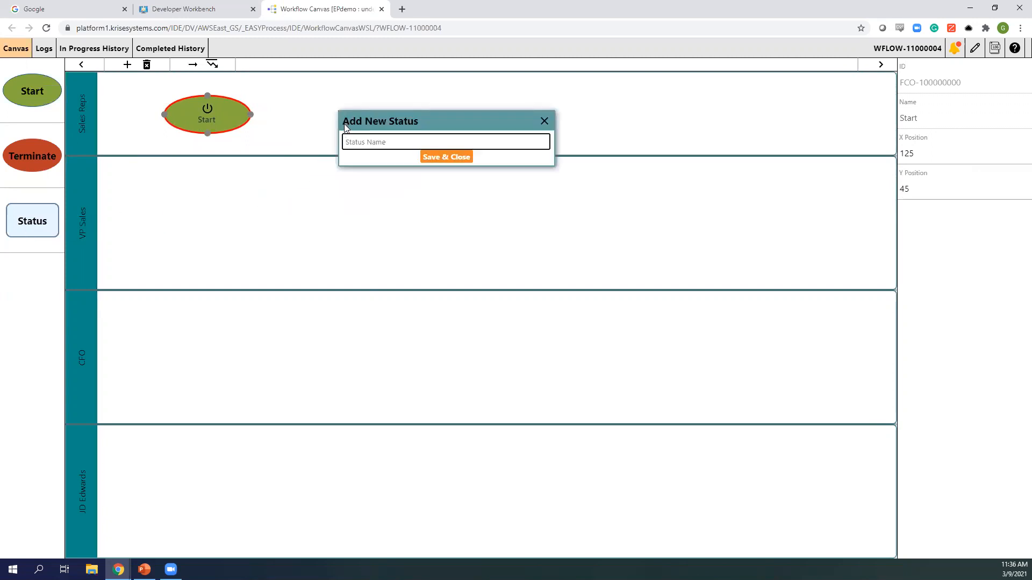
type("sum")
left_click(433, 157)
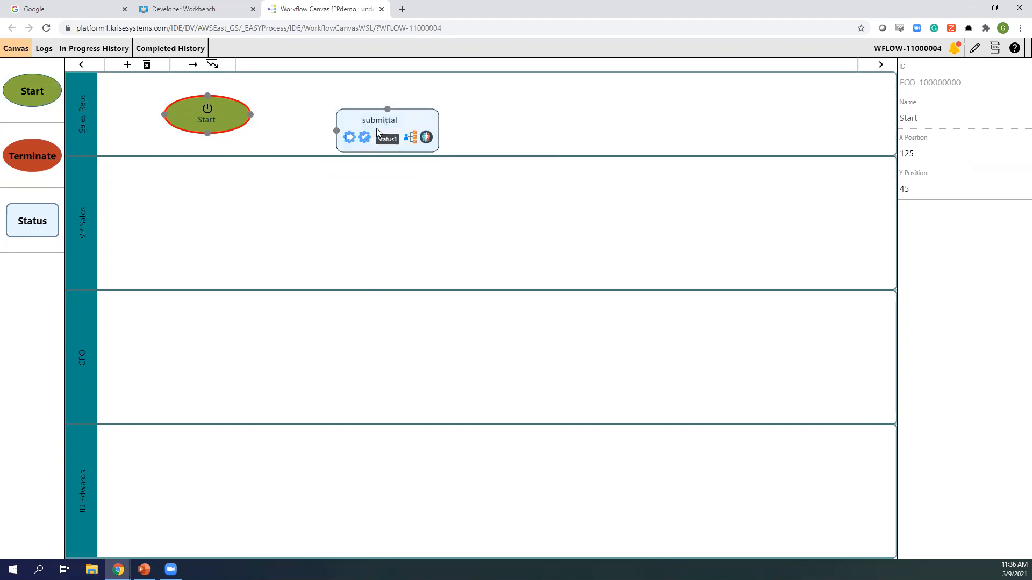
left_click(375, 132)
left_click_drag(375, 132, 353, 116)
left_click_drag(253, 115, 312, 118)
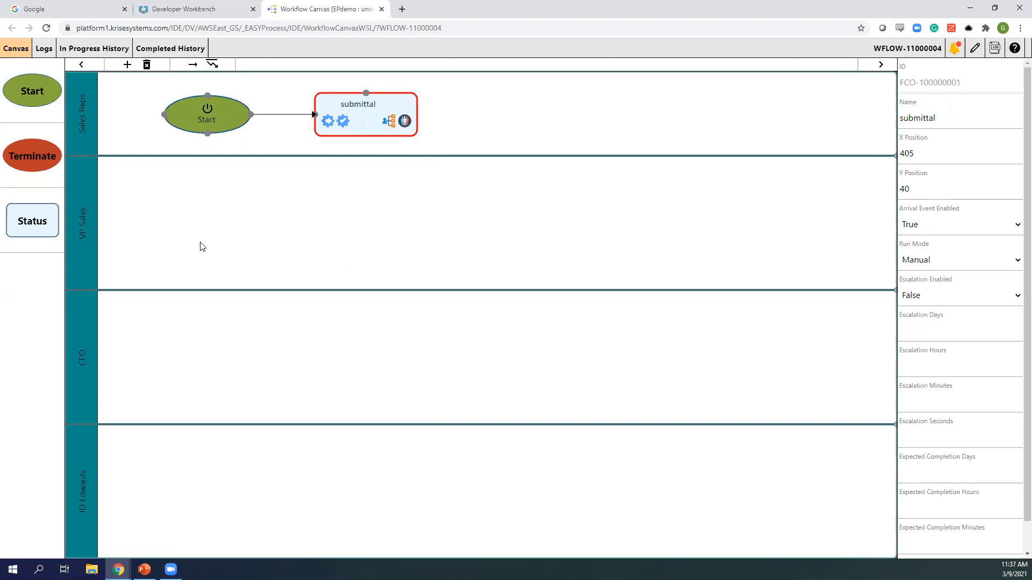
- Add VPApproval and CFO status nodes in the VP Sales and CFO lanes
left_click_drag(32, 229, 336, 224)
type("V")
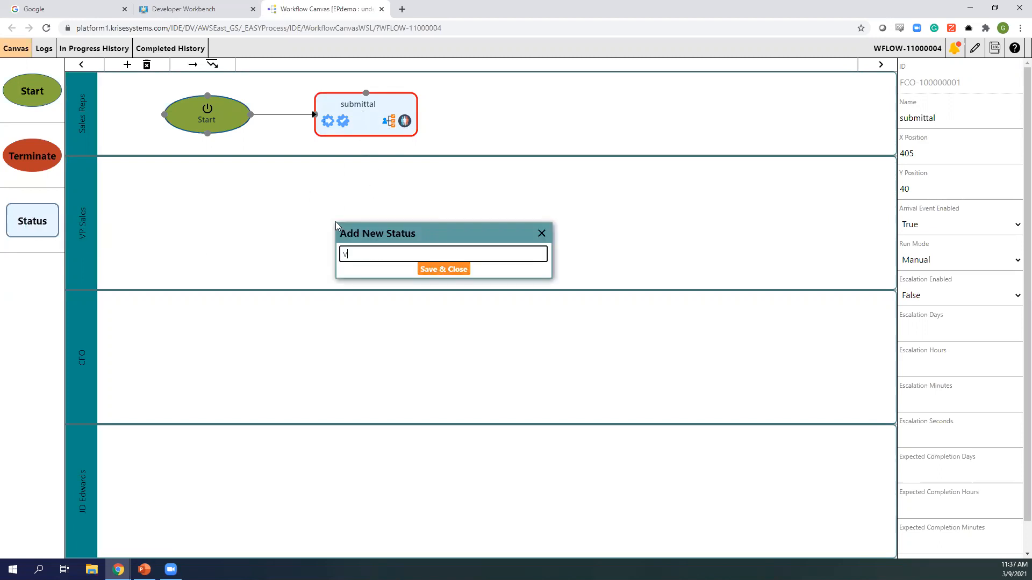
type("PApproval")
left_click(431, 270)
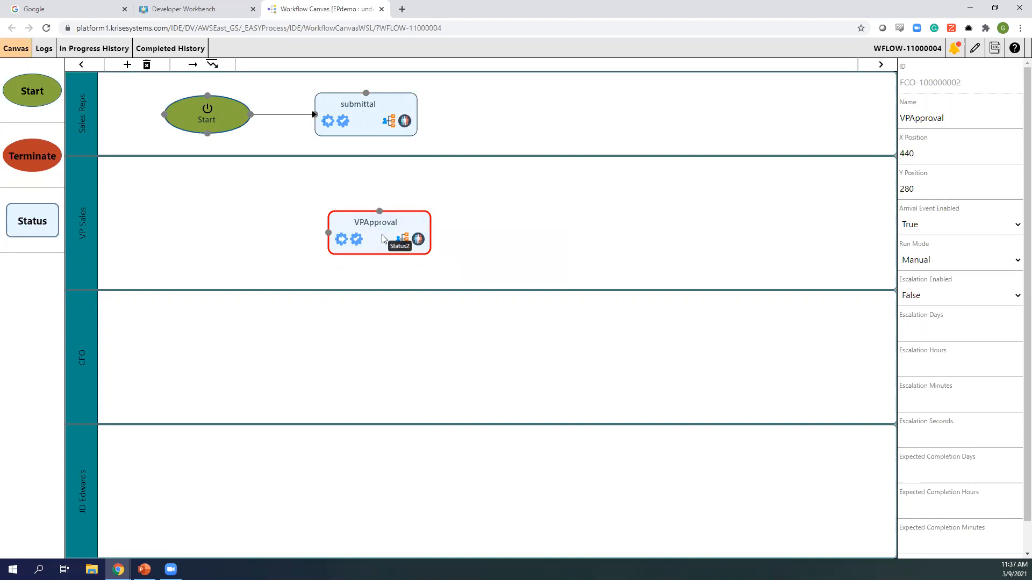
left_click_drag(34, 225, 546, 339)
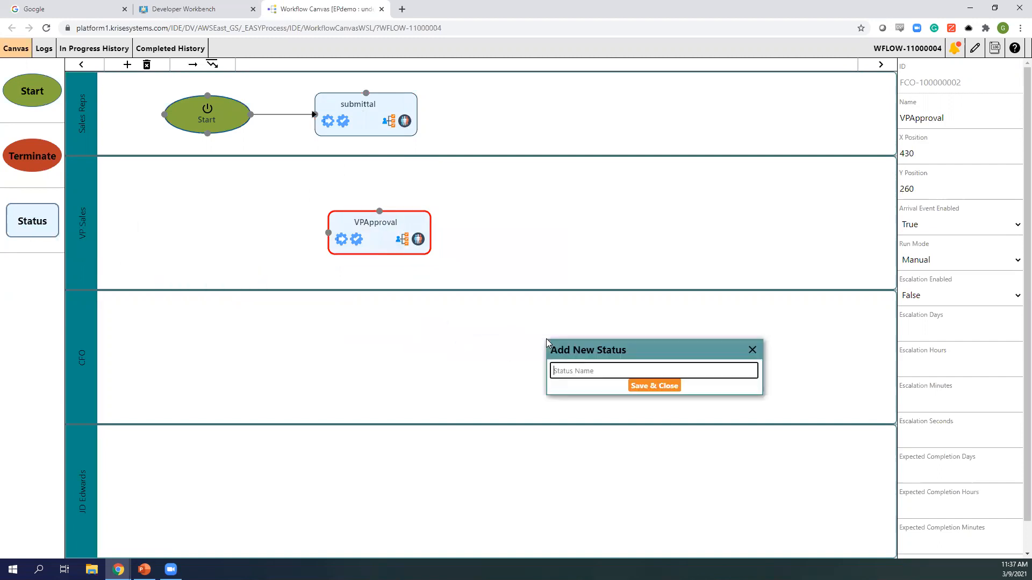
type("CFO")
key("Return")
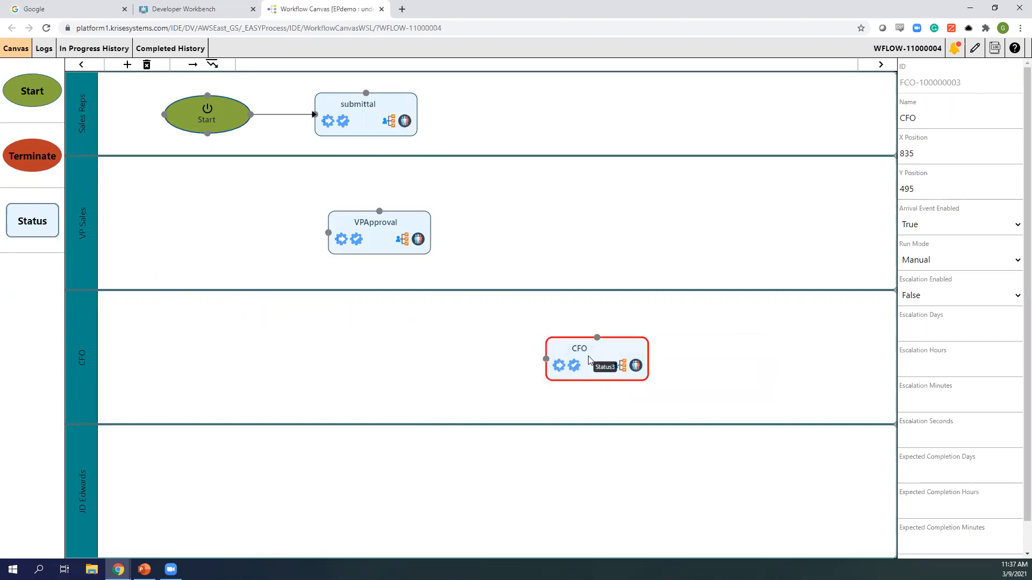
- Add a JDEdwards status node in the JD Edwards lane
left_click_drag(35, 242, 407, 472)
type("JDEdwR")
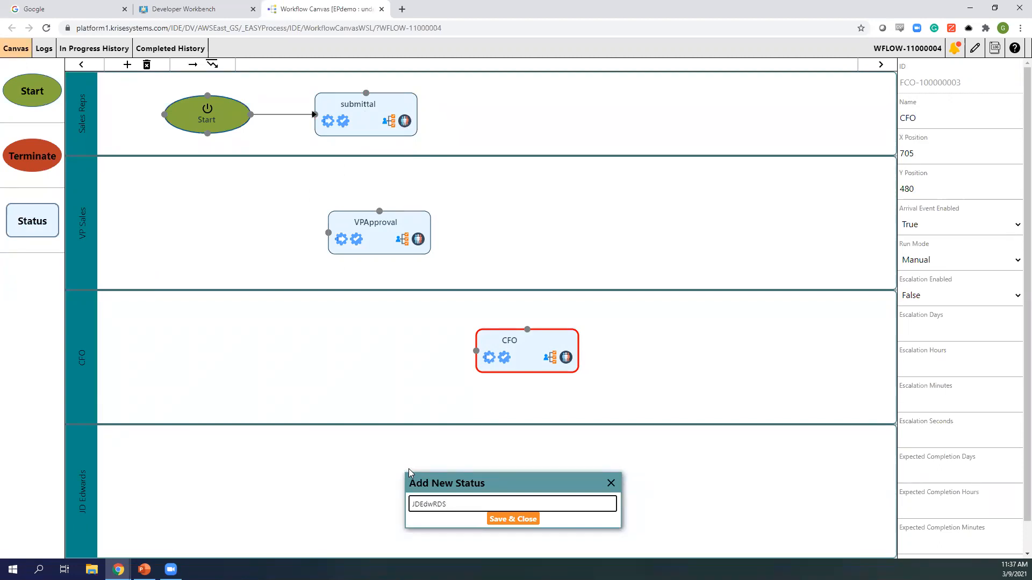
key("BackSpace")
type("A")
key("BackSpace")
type("ards")
left_click(513, 519)
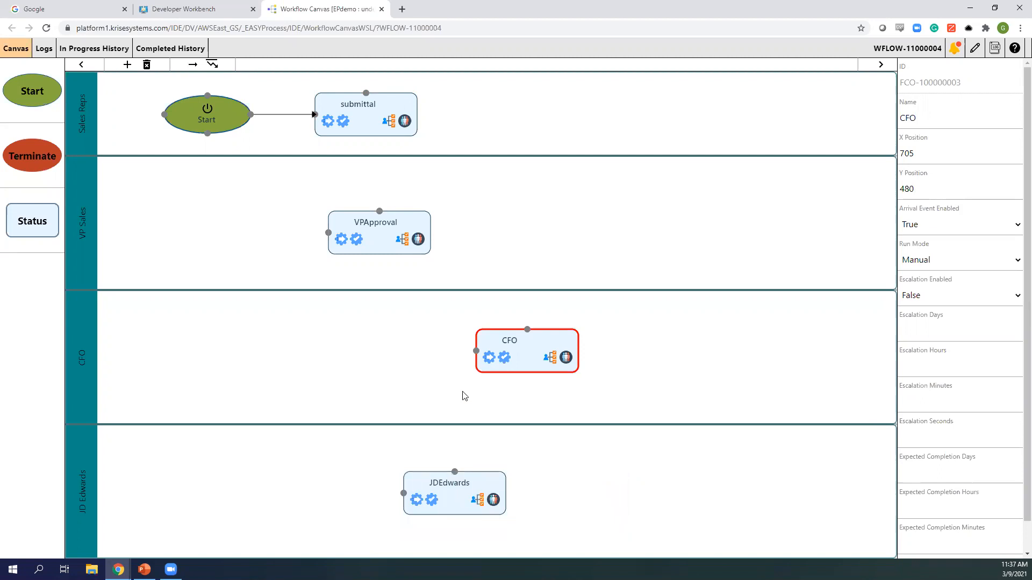
- Add a first User-type actor to the submittal status
left_click(369, 131)
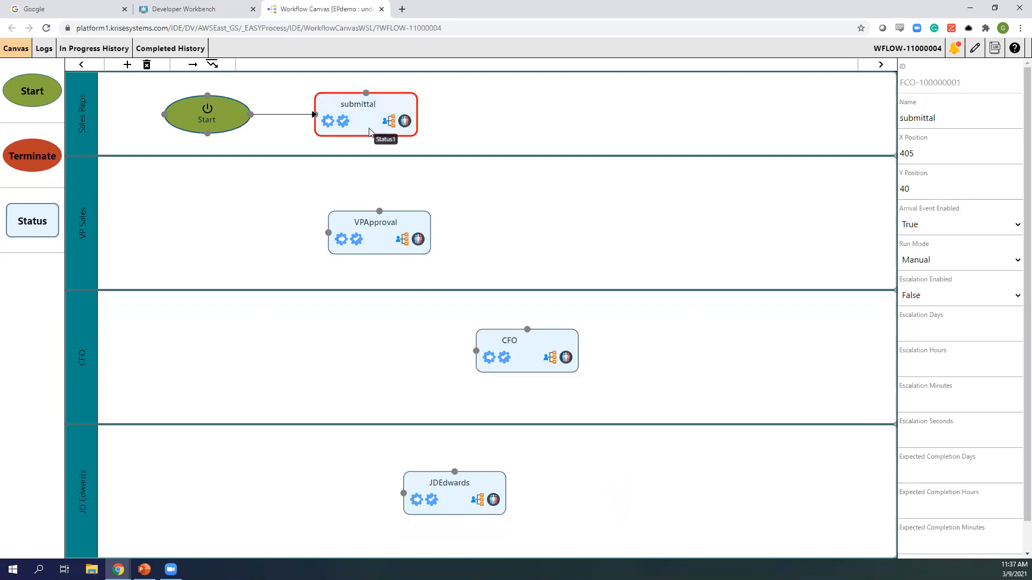
left_click(404, 121)
left_click(103, 161)
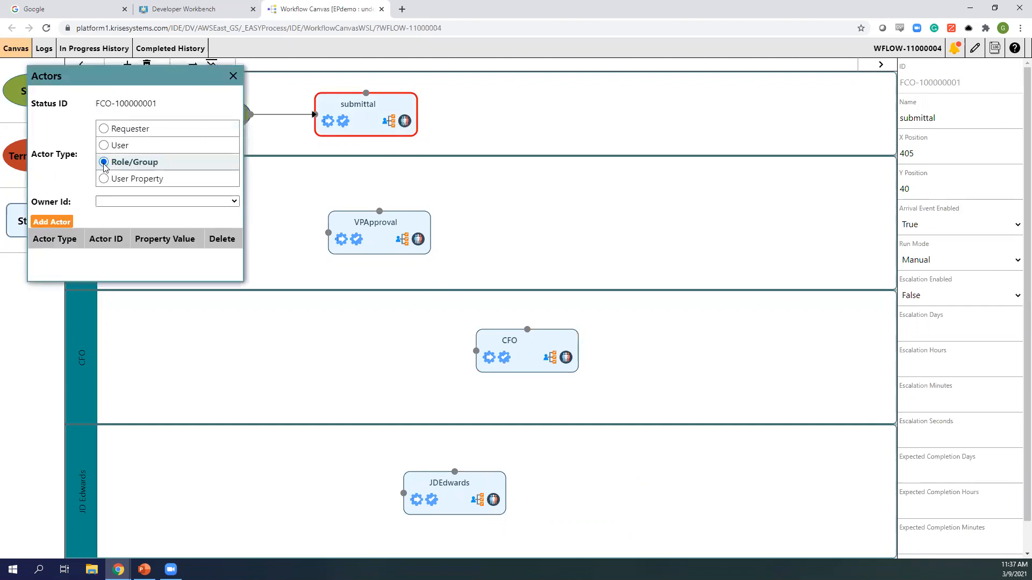
left_click(119, 203)
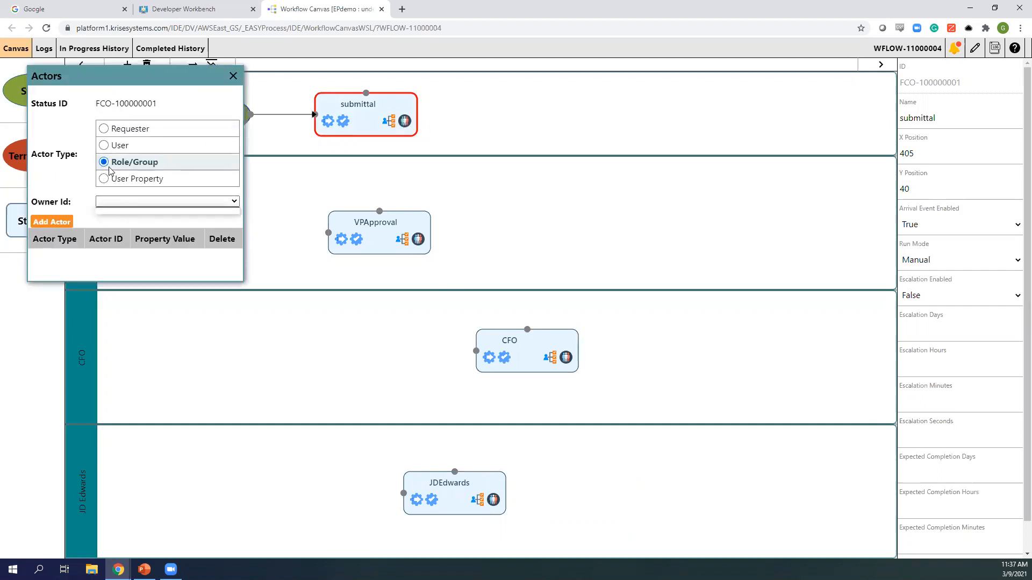
left_click(103, 145)
left_click(127, 202)
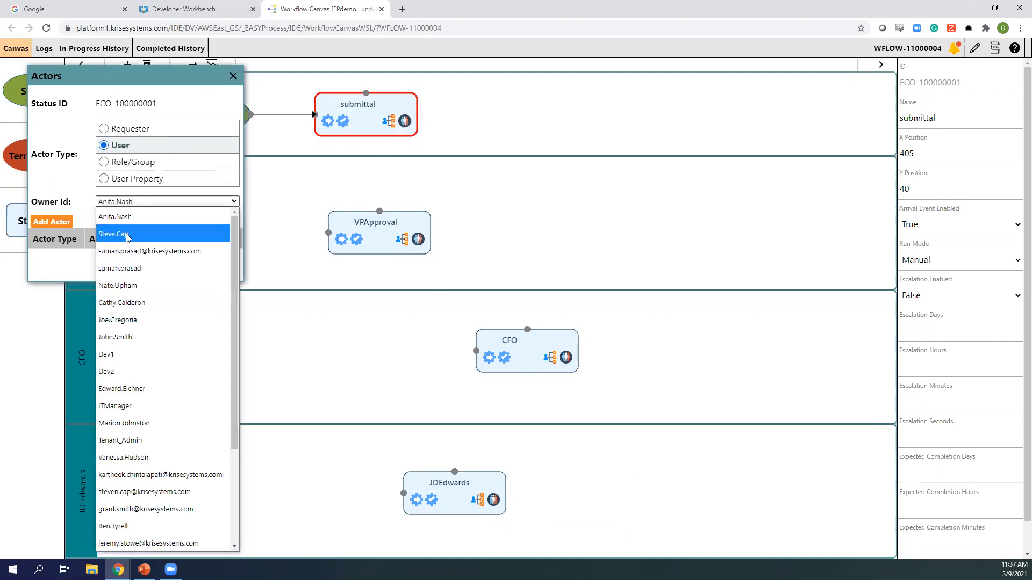
left_click(127, 237)
left_click(145, 204)
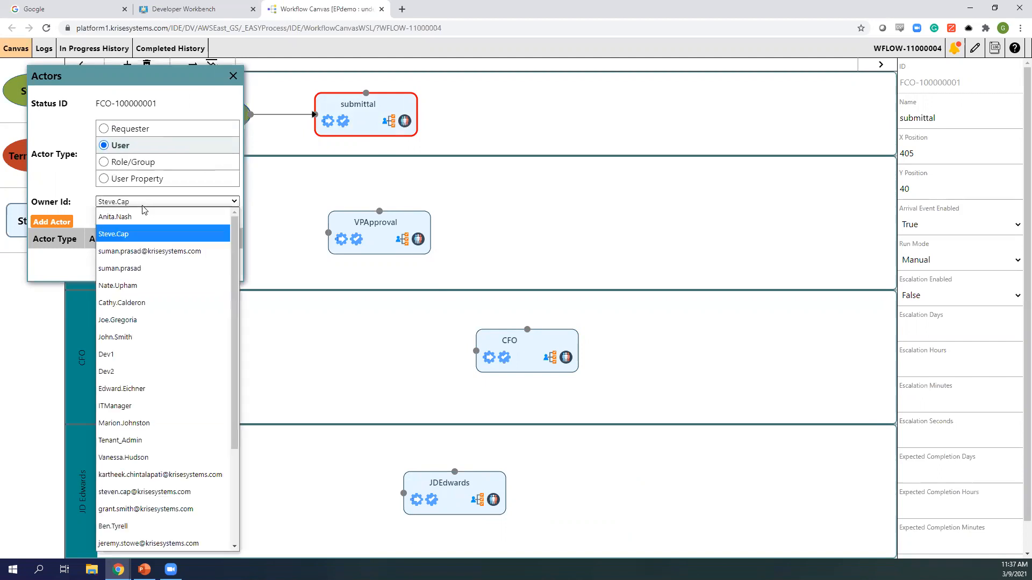
left_click(124, 285)
left_click(65, 222)
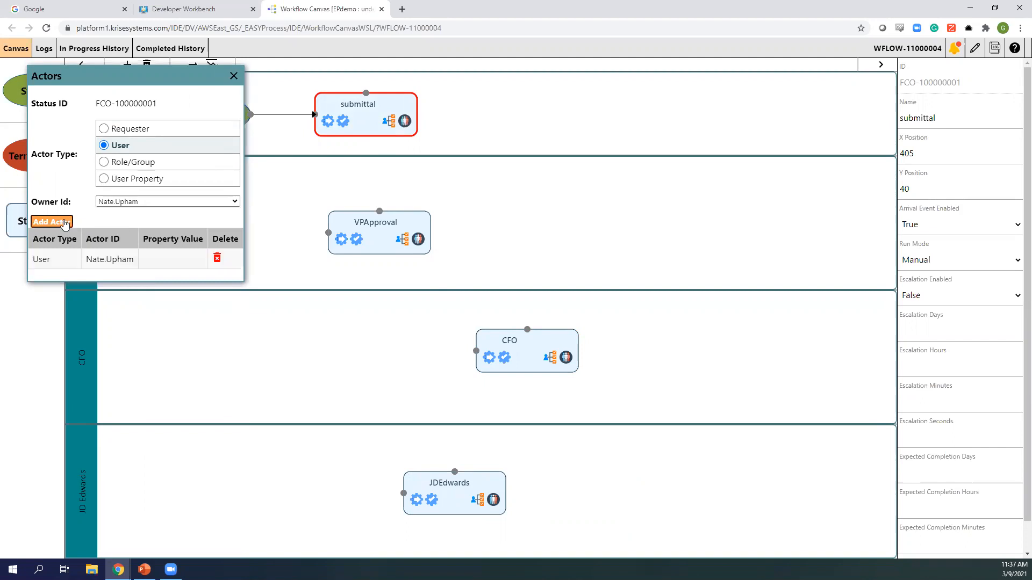
- Add a second User actor to submittal and close the actors dialog
left_click(141, 203)
left_click(135, 234)
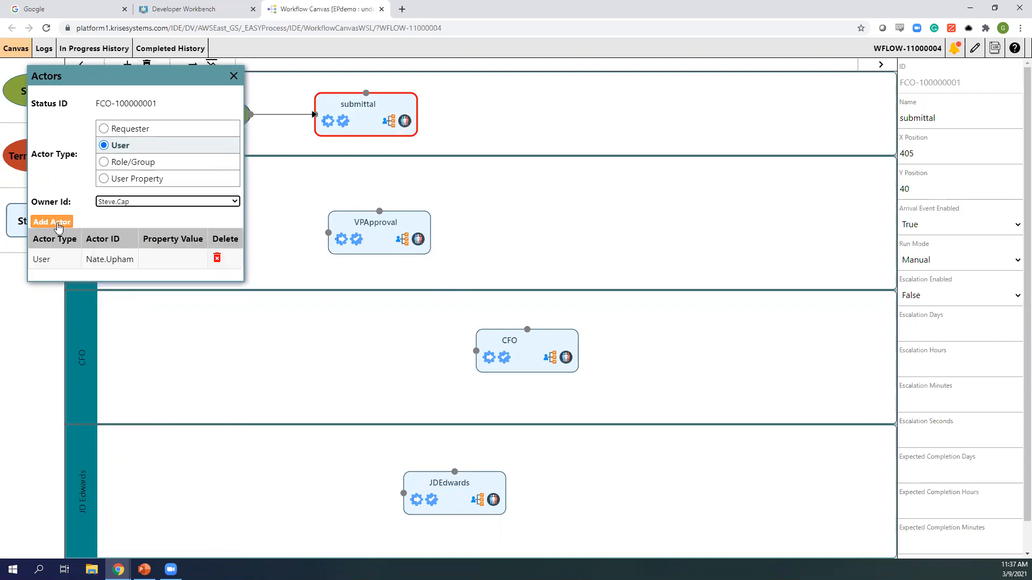
left_click(59, 223)
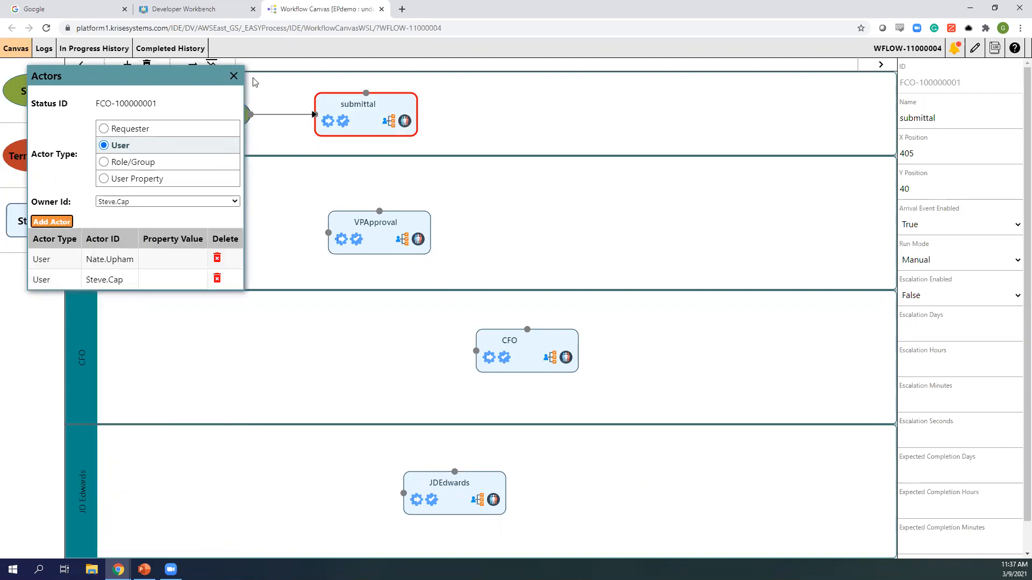
left_click(233, 76)
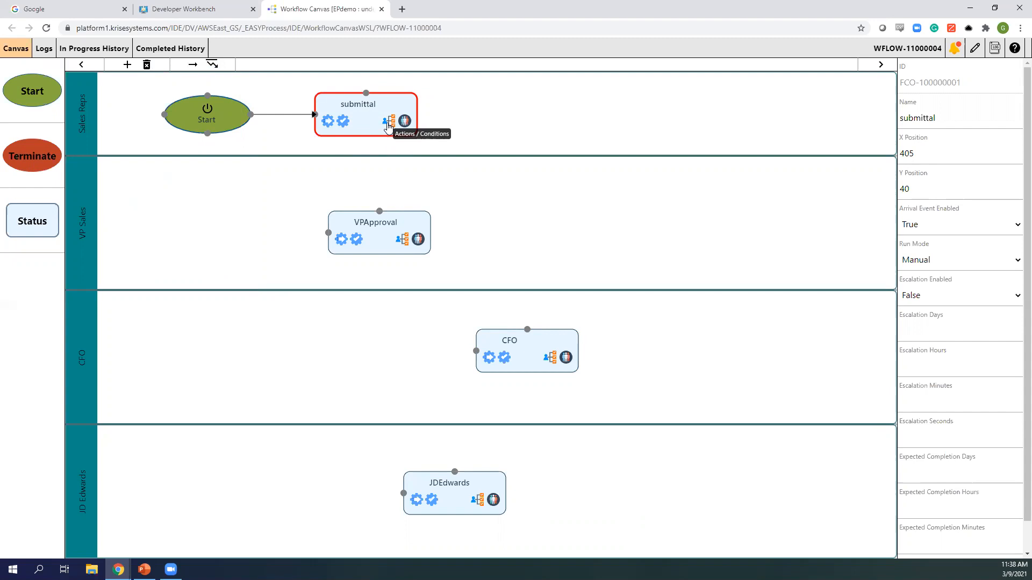
- Add a blue under500 condition on submittal's bottom side
left_click(388, 123)
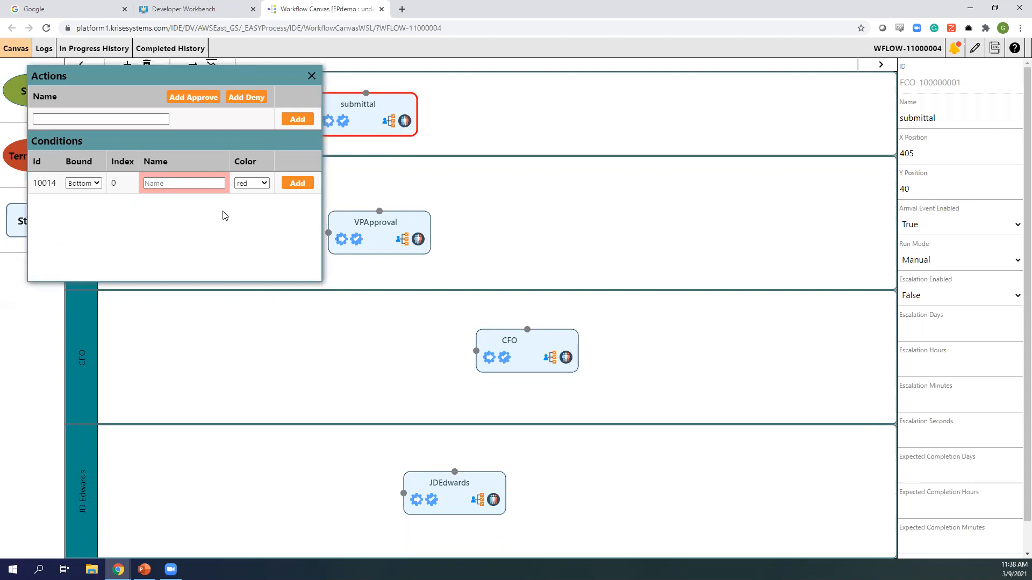
left_click(165, 182)
left_click(164, 183)
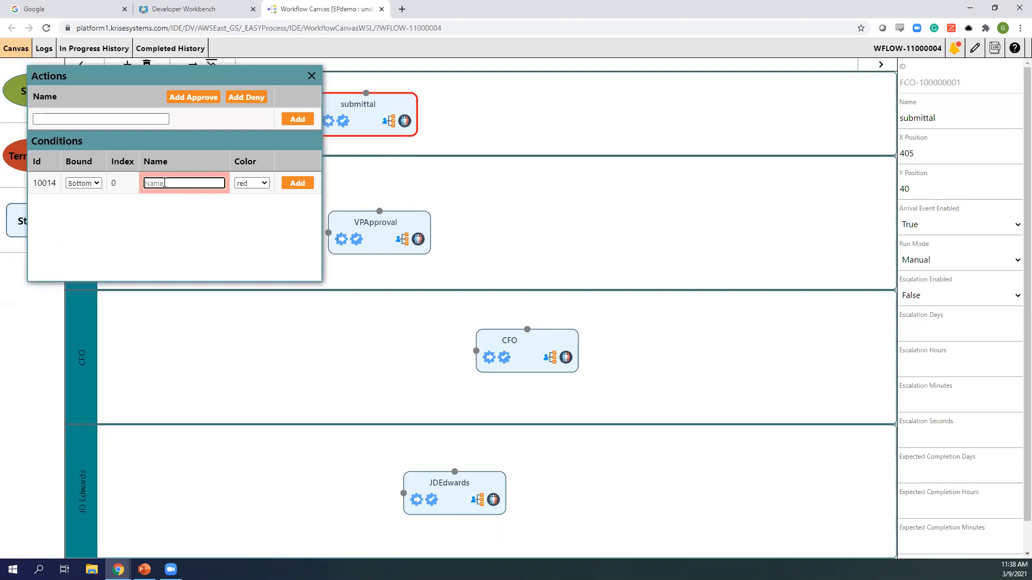
type("under500")
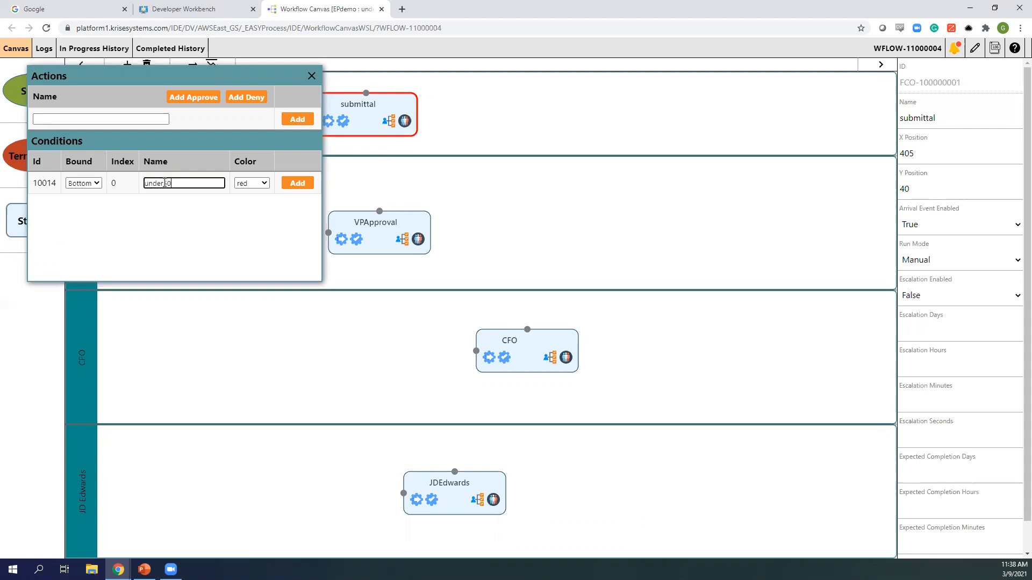
left_click(262, 183)
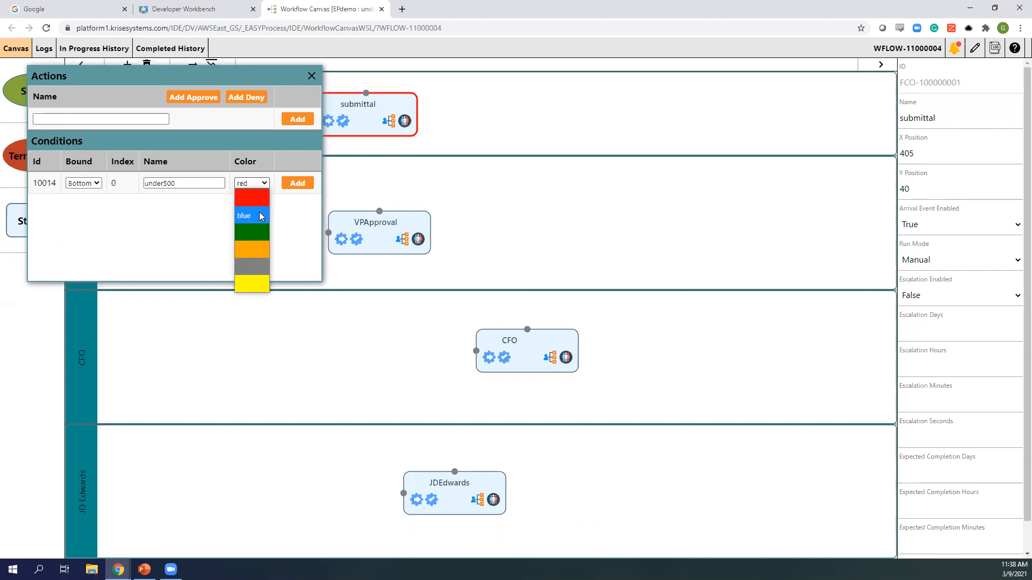
left_click(259, 215)
left_click(296, 184)
- Add a green fivehundredandabove condition on submittal's right side and close the dialog
left_click(97, 204)
left_click(87, 234)
left_click(167, 202)
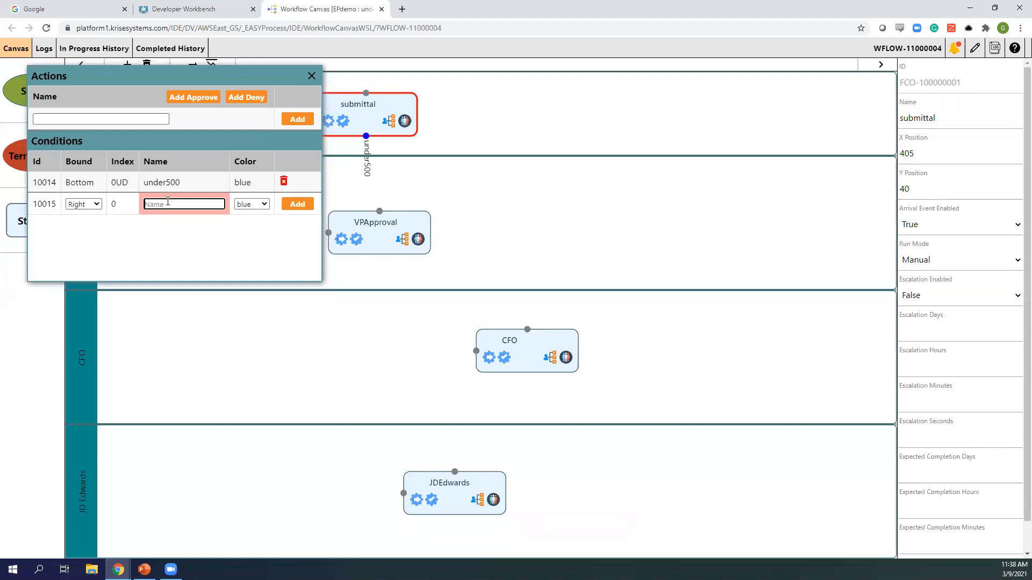
type("v")
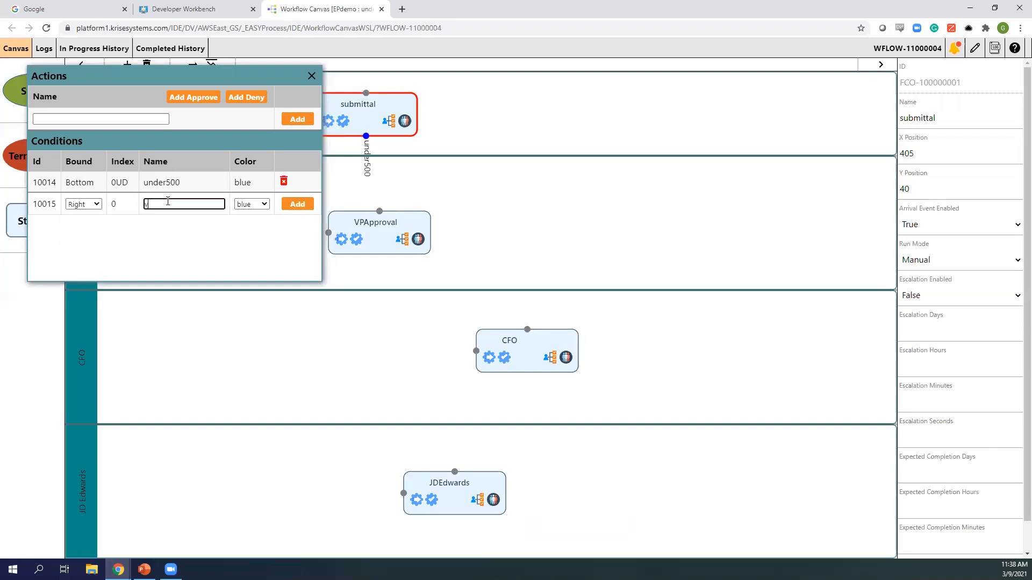
key("BackSpace")
type("fivehundredandabove")
left_click(257, 207)
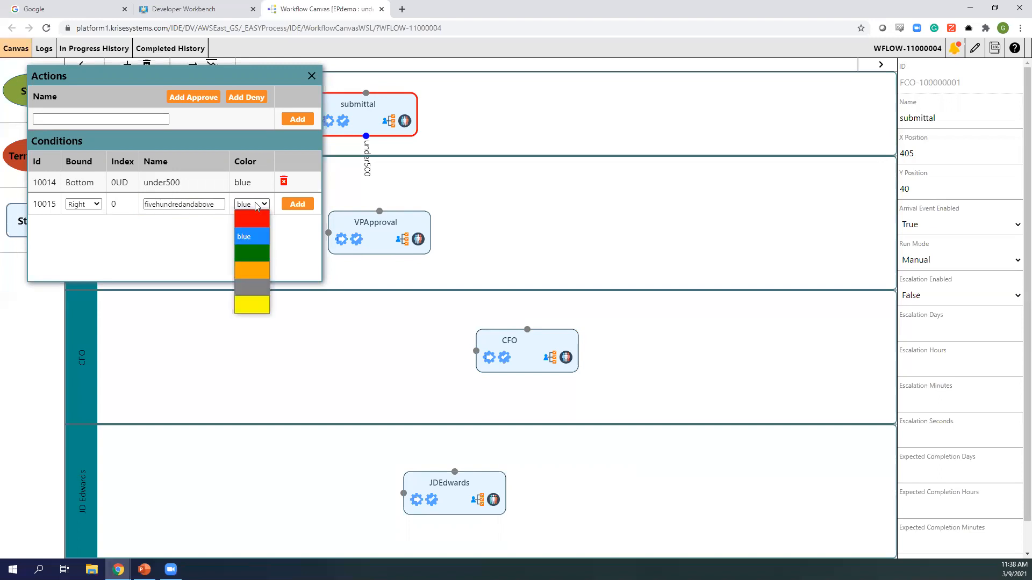
left_click(256, 252)
left_click(298, 205)
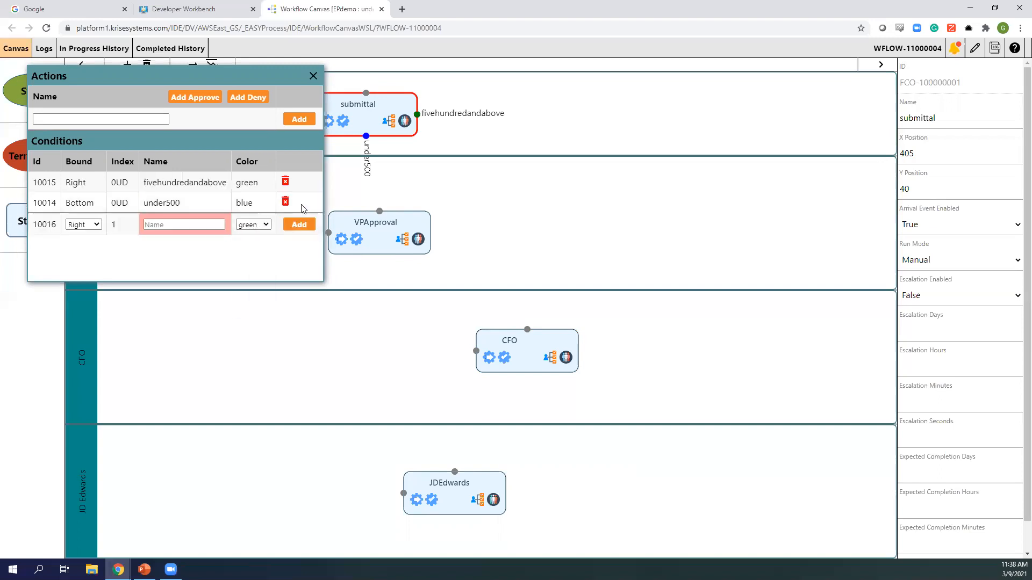
left_click(314, 76)
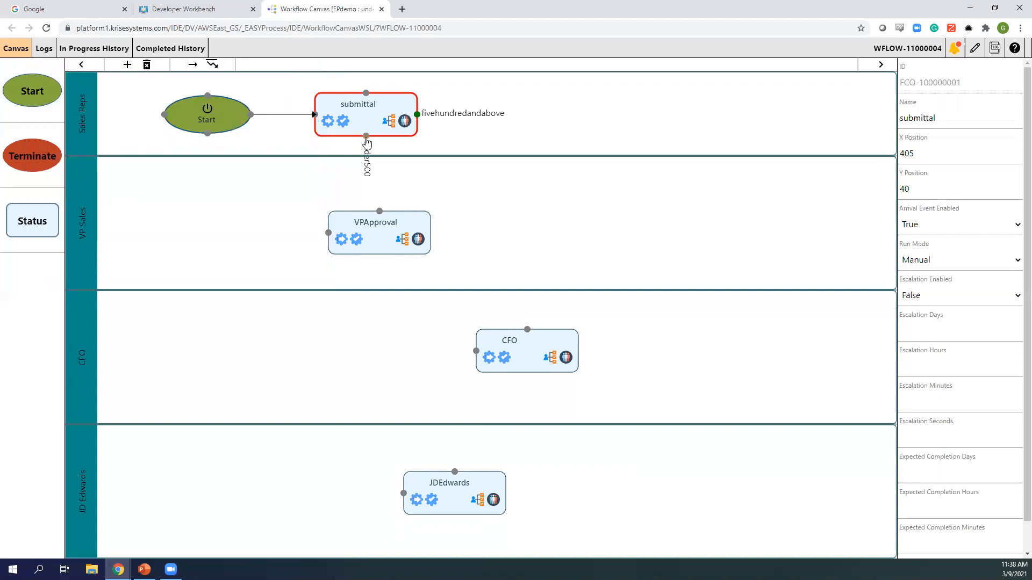
- Connect submittal's under500 port to VPApproval and fivehundredandabove port to CFO with a right-angle route
mouse_move(367, 141)
left_mouse_down()
mouse_move(375, 231)
mouse_move(361, 226)
left_mouse_up()
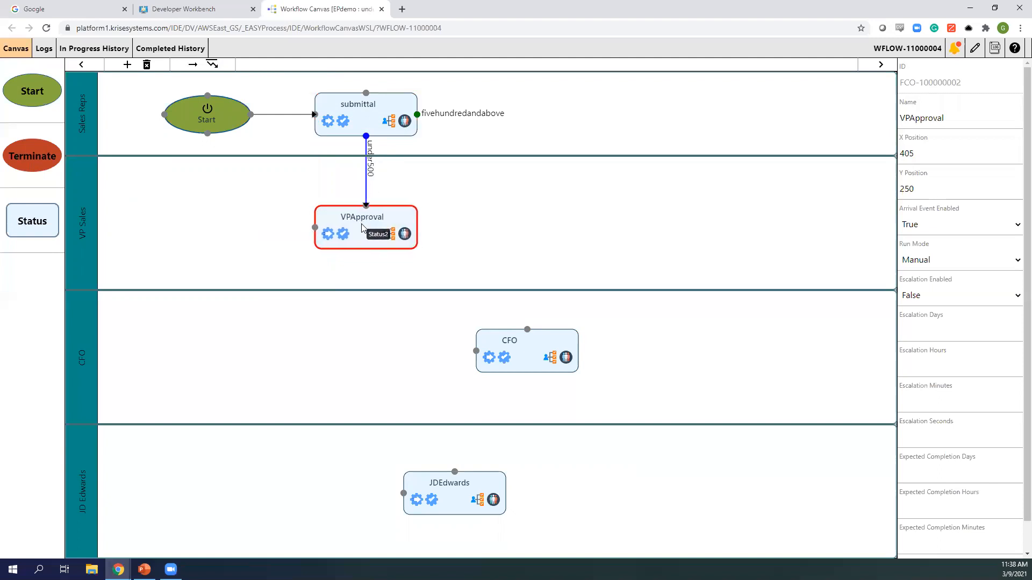
left_click_drag(418, 115, 528, 332)
left_click_drag(476, 235, 530, 118)
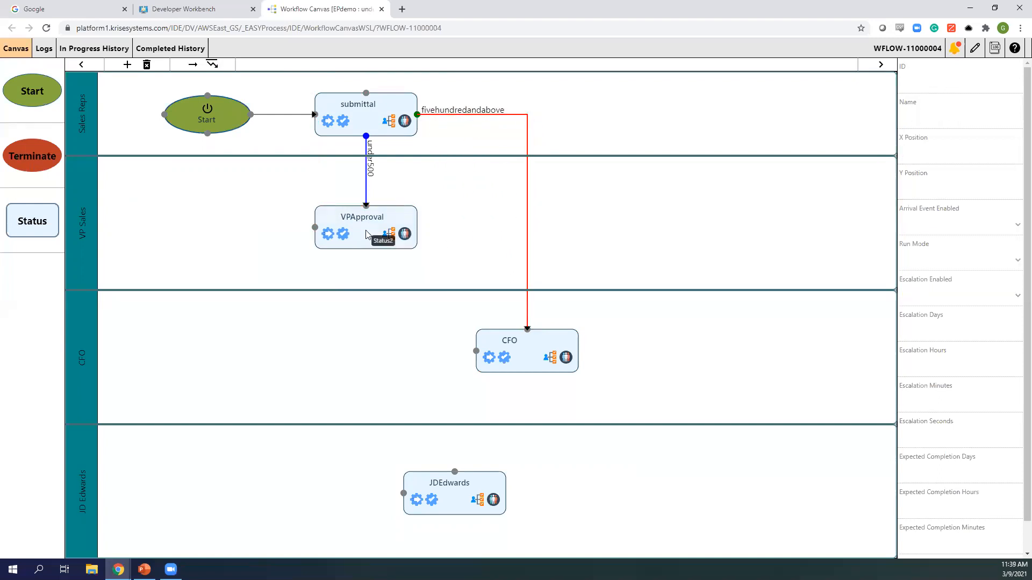
left_click(404, 235)
- Assign a User-type actor to the VPApproval status
left_click(104, 145)
left_click(153, 202)
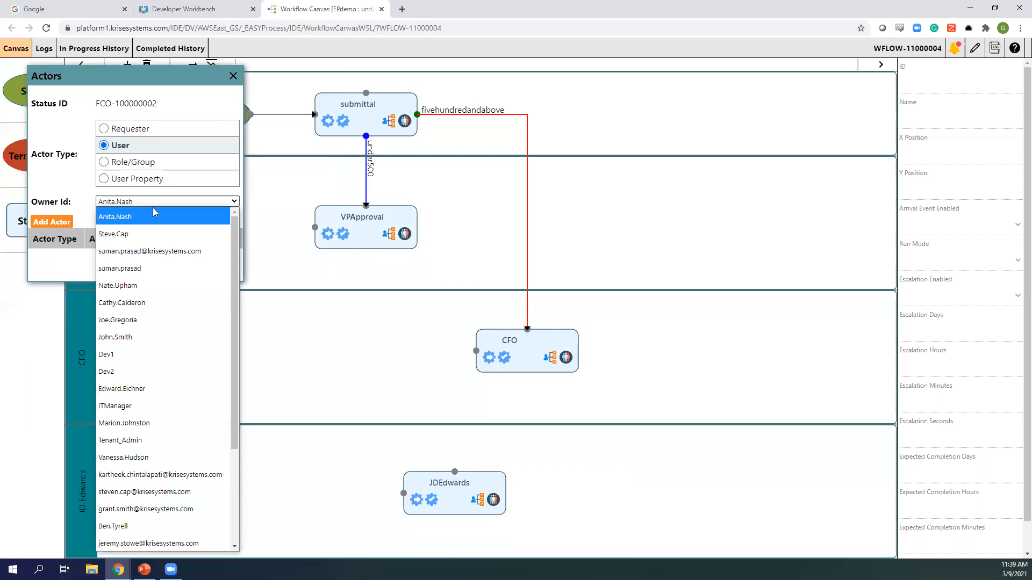
left_click(141, 268)
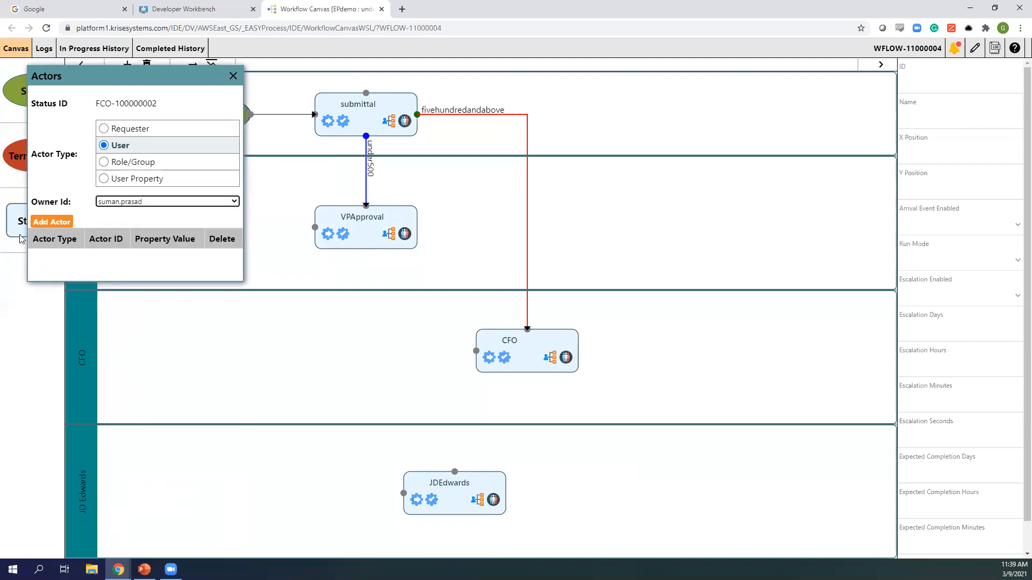
left_click(52, 222)
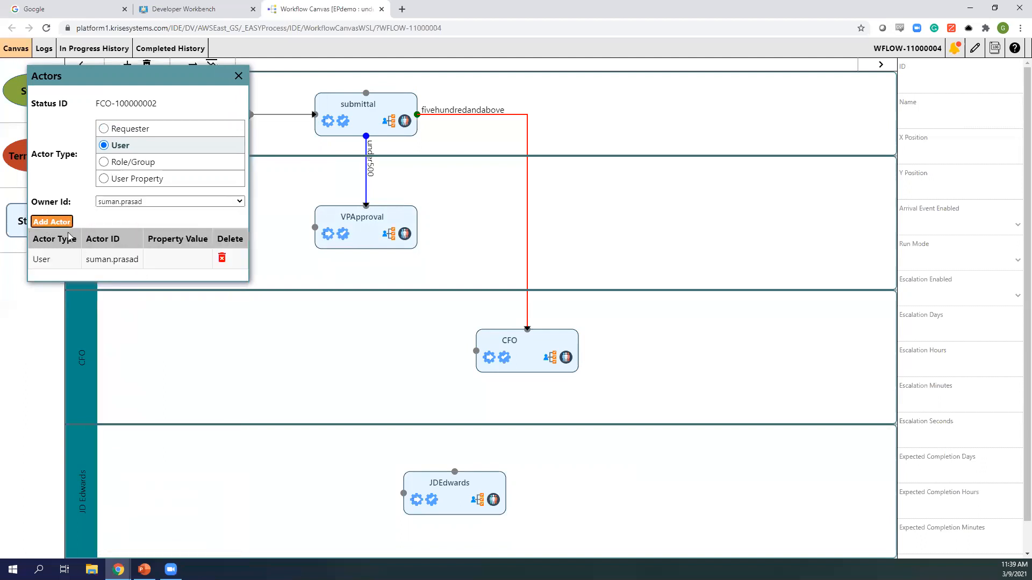
left_click(238, 76)
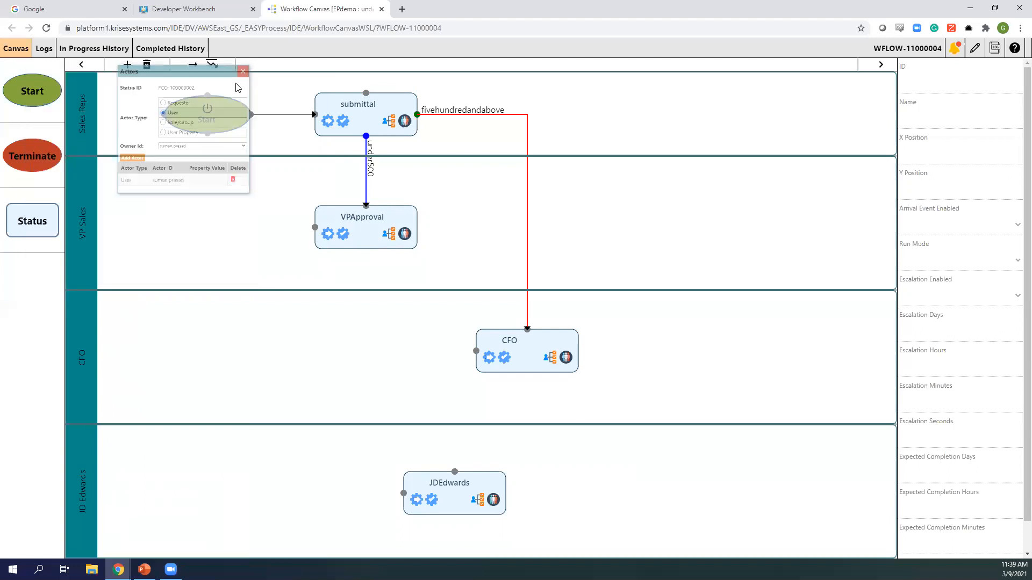
- Add a green approve and a yellow resubmit condition on VPApproval's bottom
left_click(390, 235)
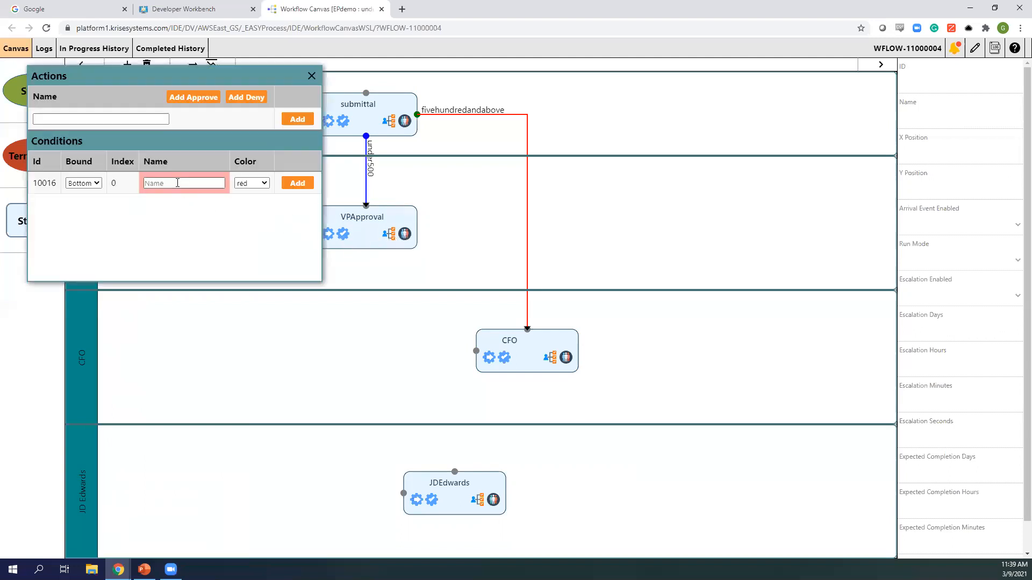
left_click(153, 184)
type("approve")
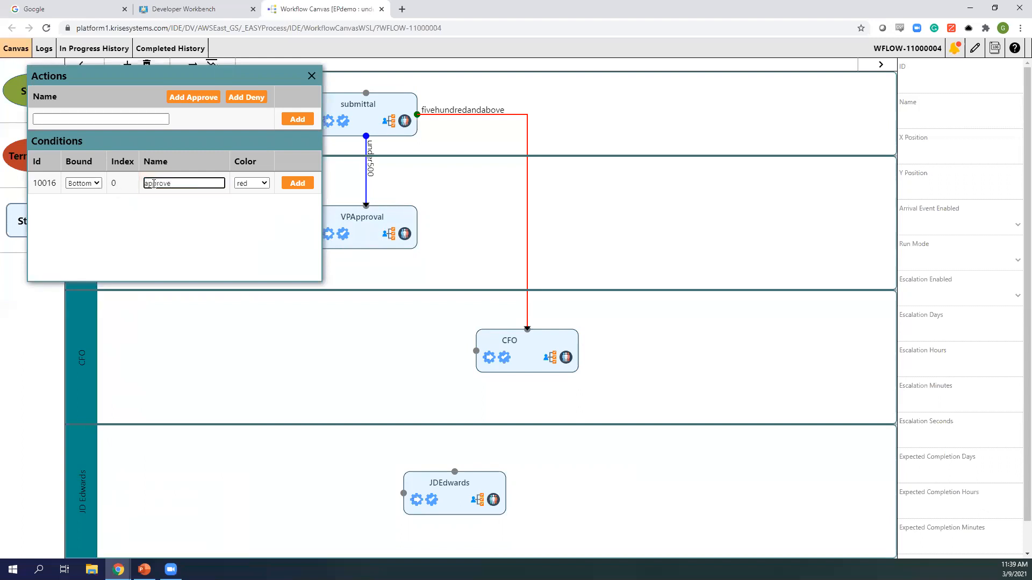
left_click(251, 183)
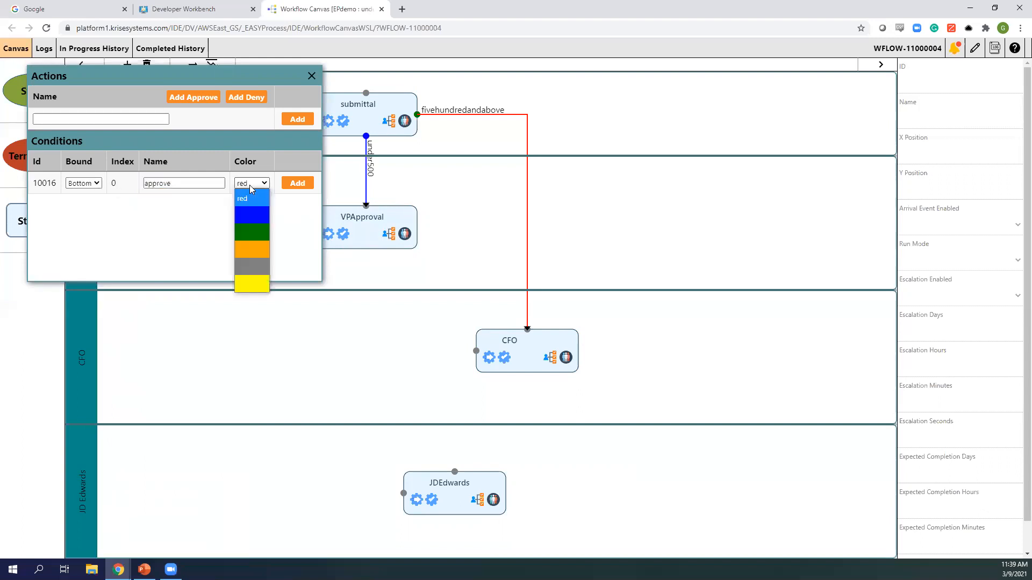
left_click(256, 232)
left_click(297, 184)
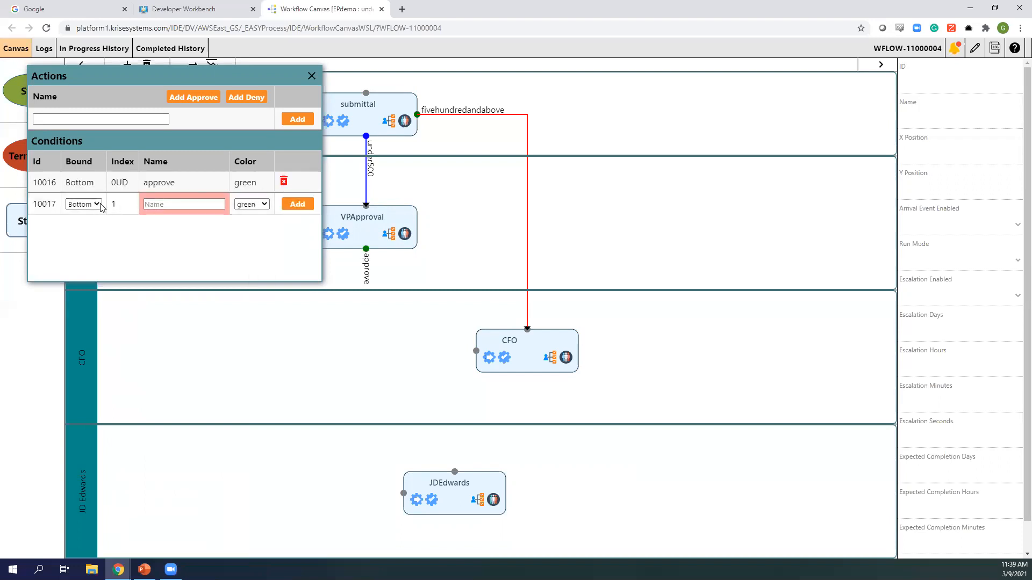
left_click(164, 207)
type("resubmit")
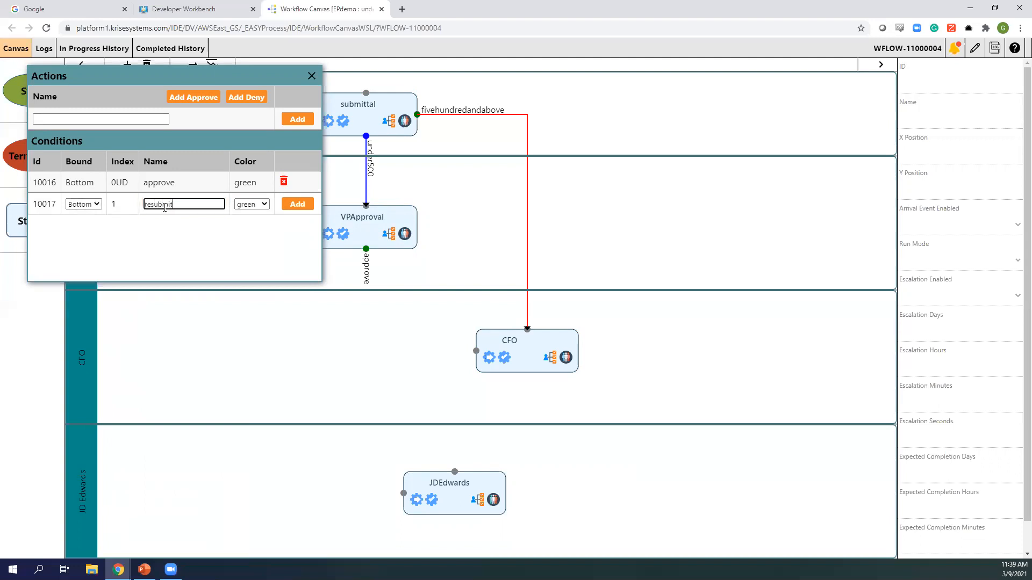
left_click(248, 205)
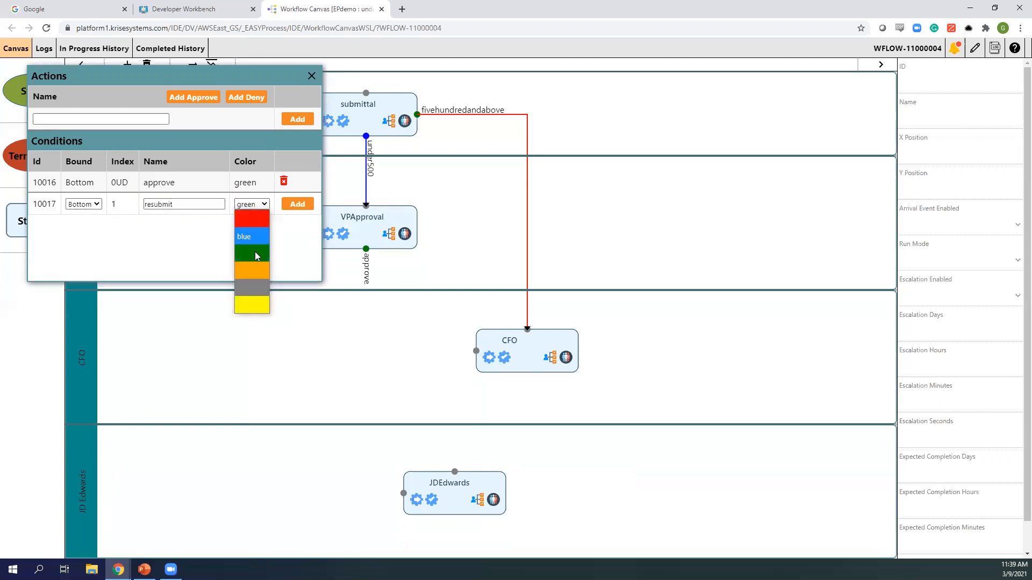
left_click(254, 305)
left_click(297, 203)
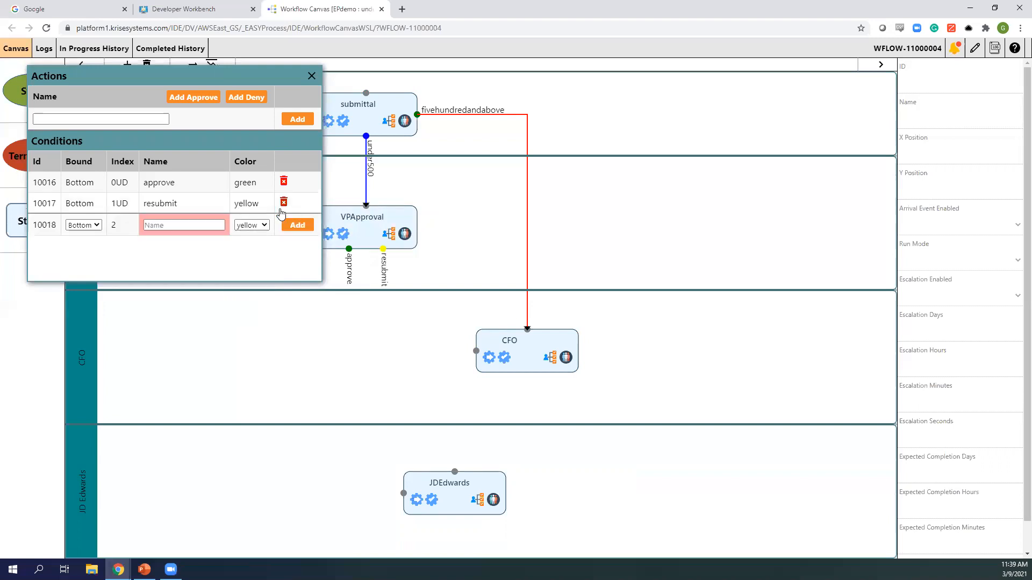
- Add a red deny condition on VPApproval's right side and close the dialog
left_click(94, 226)
left_click(86, 256)
left_click(174, 226)
type("deny")
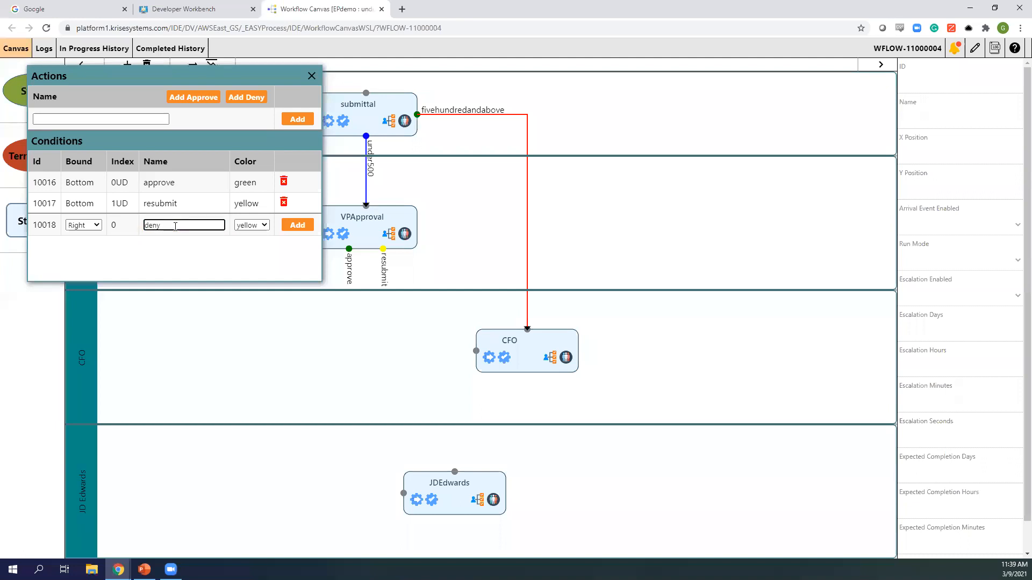
left_click(250, 225)
left_click(246, 240)
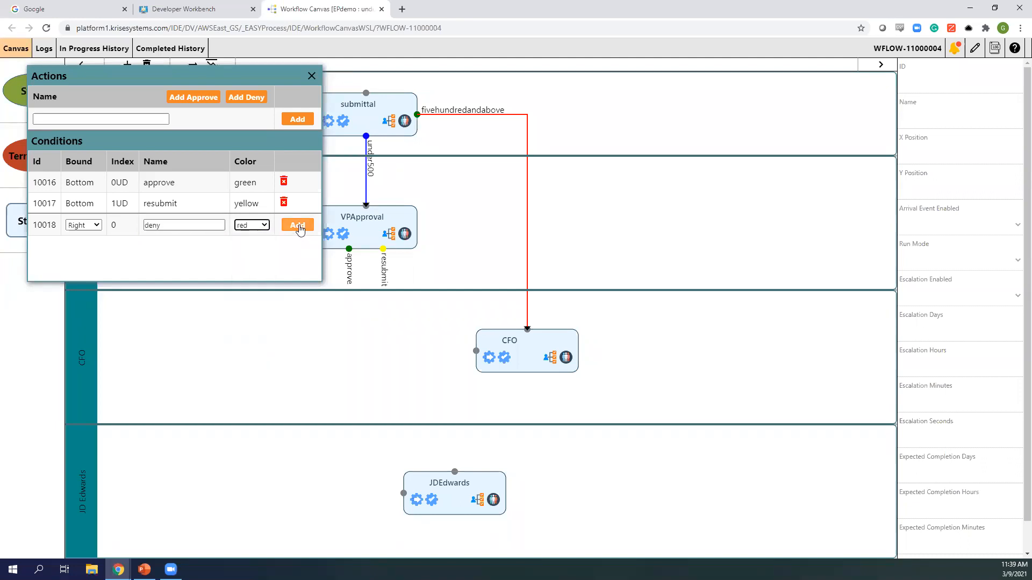
left_click(297, 225)
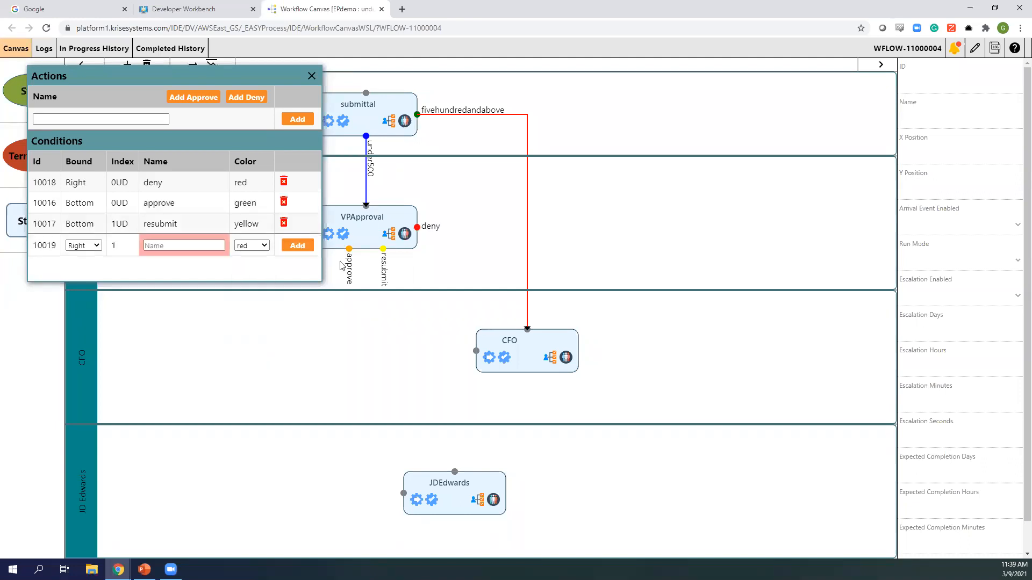
left_click(311, 77)
- Route VPApproval's approve to JDEdwards and resubmit back into submittal's top
left_click_drag(361, 312, 454, 472)
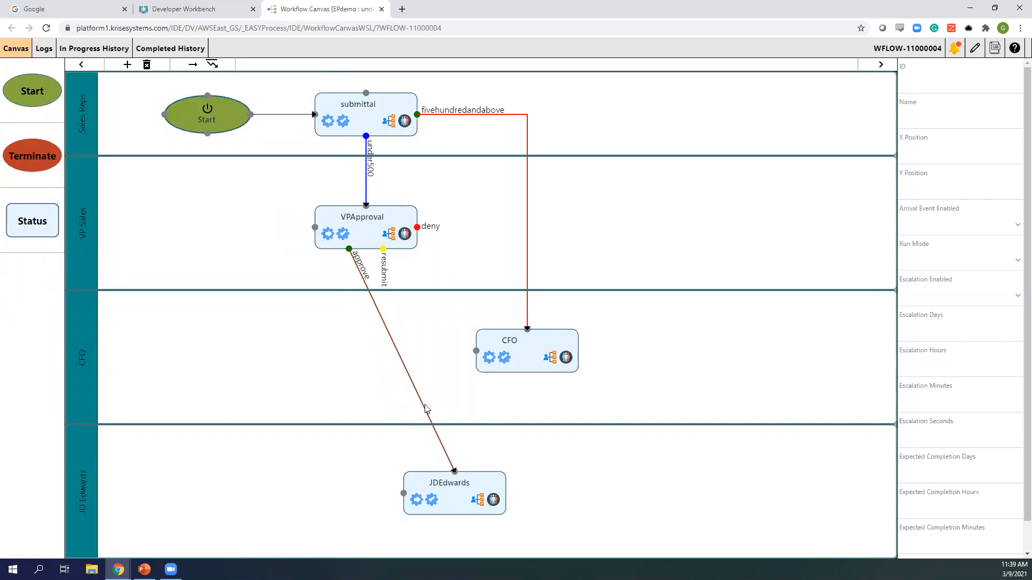
left_click_drag(423, 408, 454, 441)
left_click_drag(434, 404, 350, 443)
left_click_drag(382, 249, 365, 93)
left_click_drag(375, 196, 384, 295)
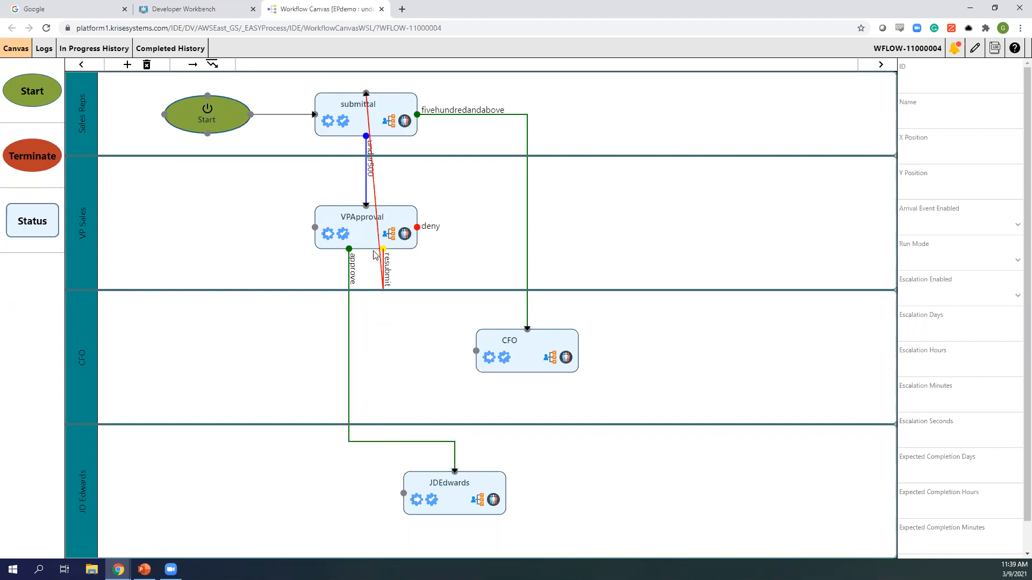
left_click_drag(377, 232, 274, 290)
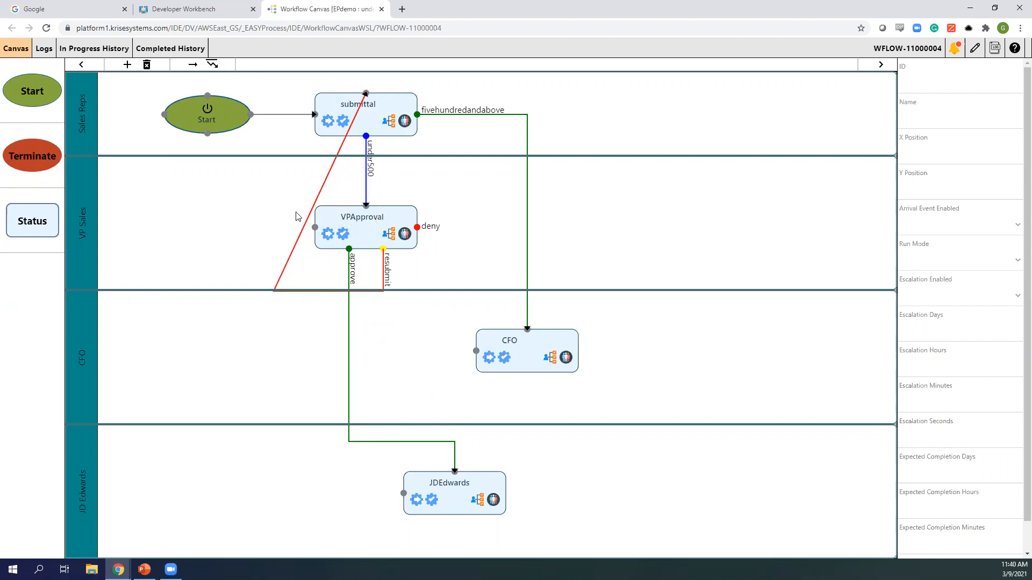
left_click_drag(334, 167, 366, 80)
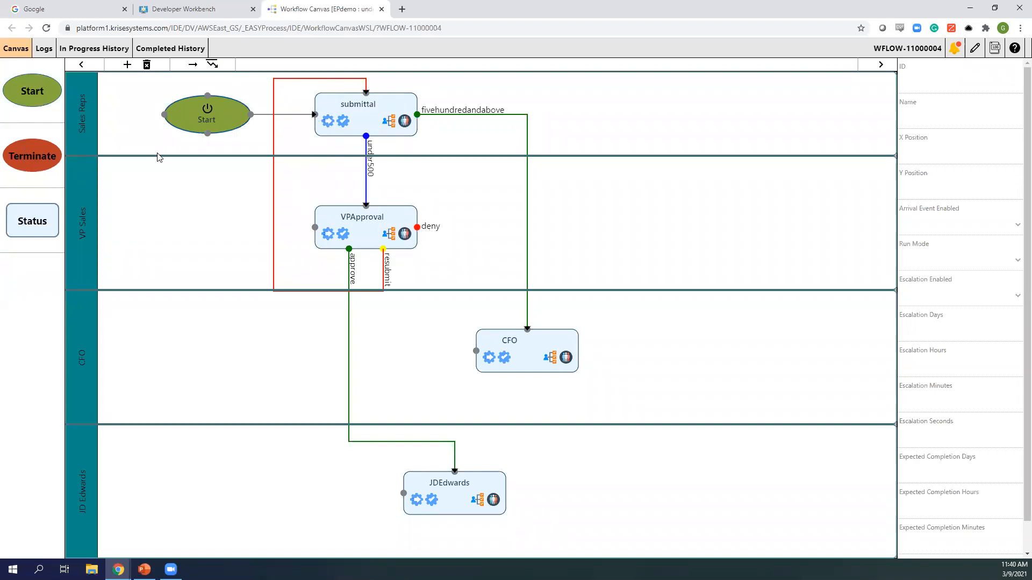
- Place a Terminate node in the JD Edwards lane and route deny to it
left_click_drag(34, 157, 723, 493)
left_click_drag(417, 226, 722, 474)
left_click_drag(623, 394, 730, 228)
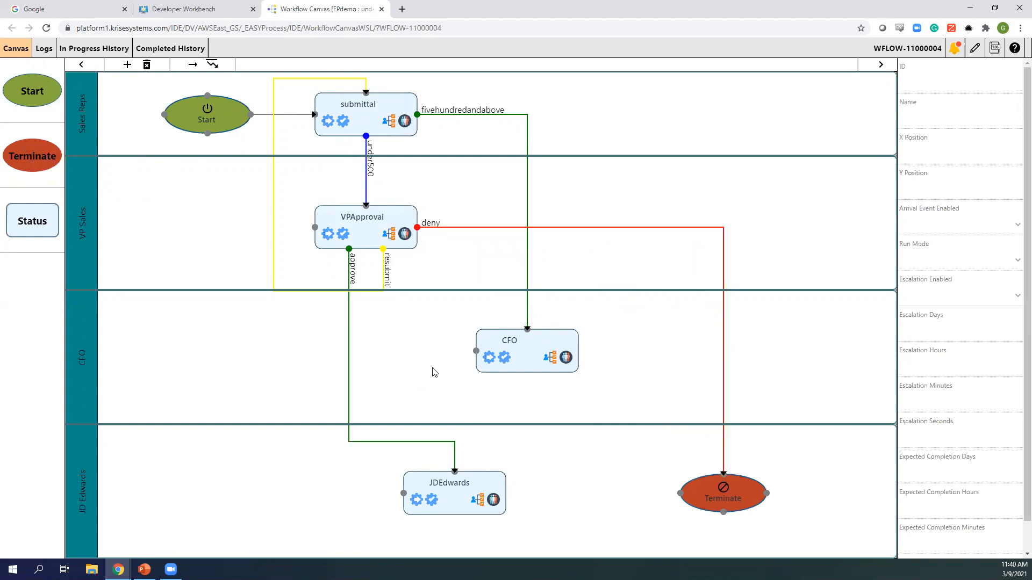
- Give the CFO status one User actor chosen from the Owner Id list
left_click(564, 358)
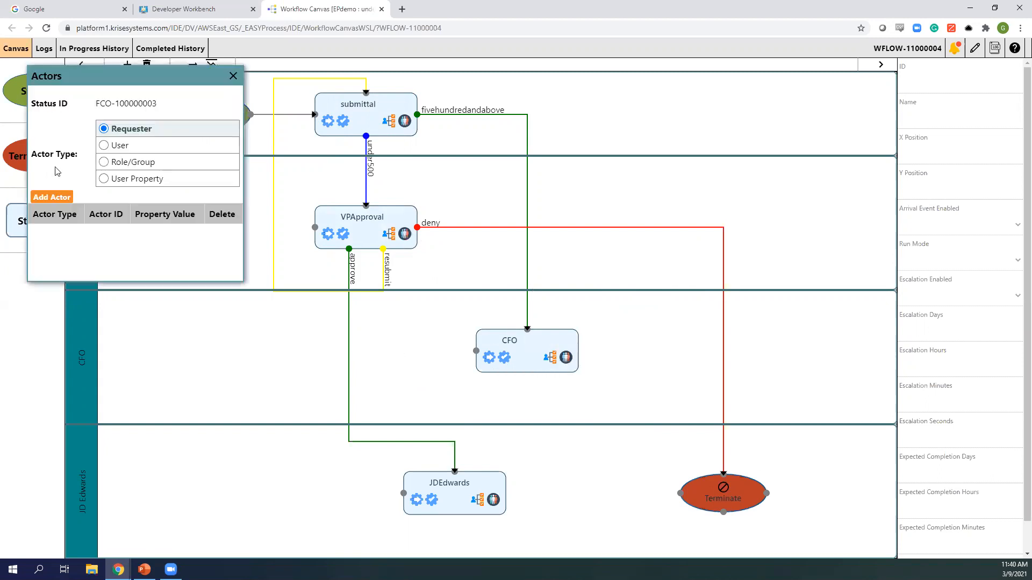
left_click(104, 145)
left_click(141, 203)
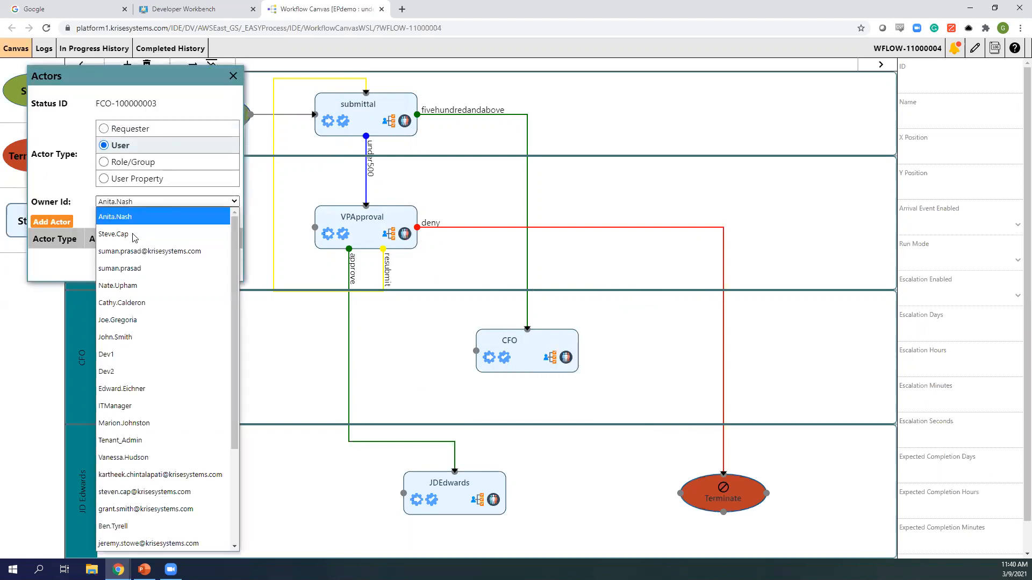
left_click(130, 304)
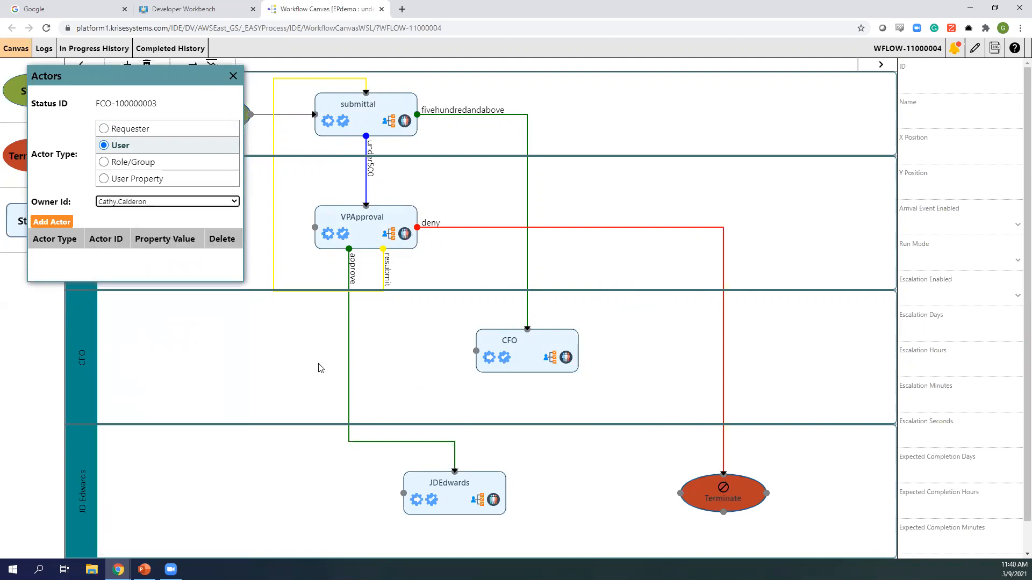
left_click(51, 222)
left_click(243, 76)
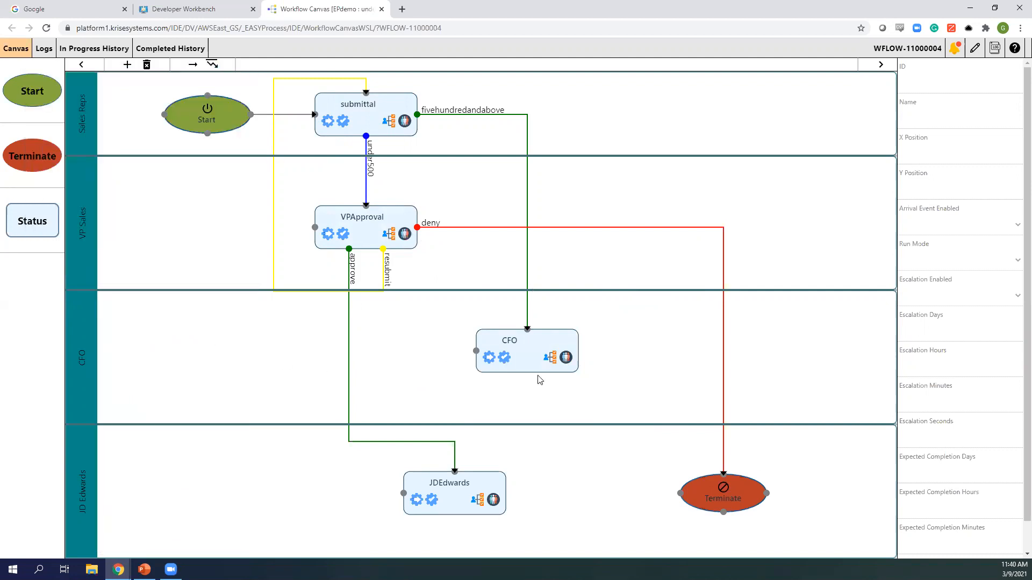
- Add a green 'approve' and a red 'deny' condition to CFO's bottom side
left_click(549, 359)
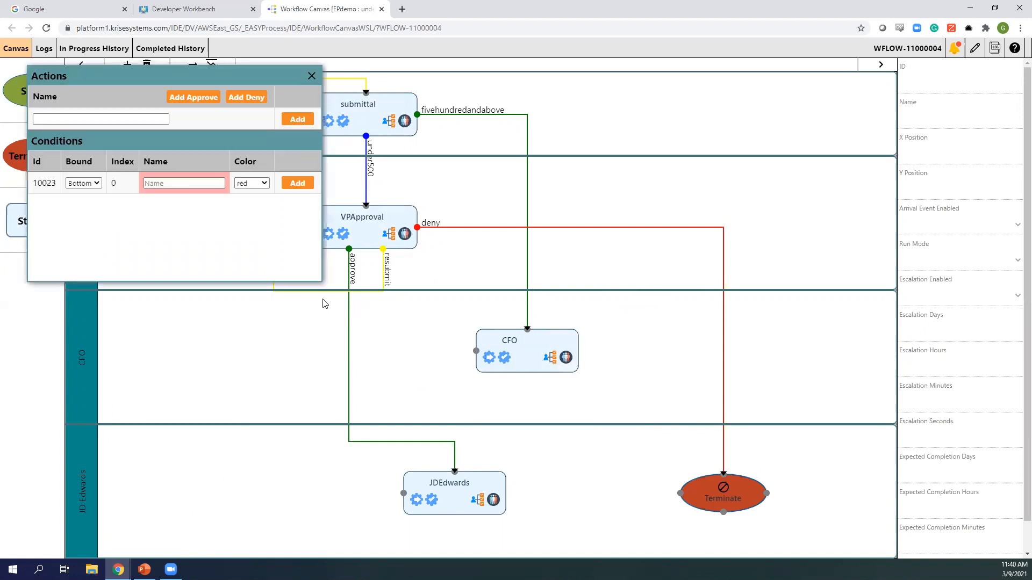
left_click(172, 184)
type("approve")
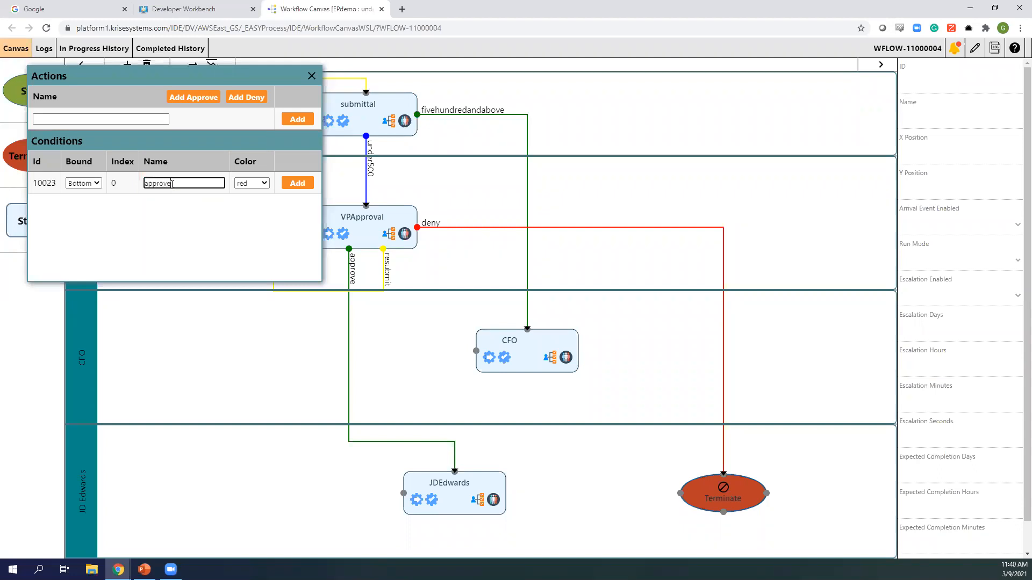
left_click(251, 183)
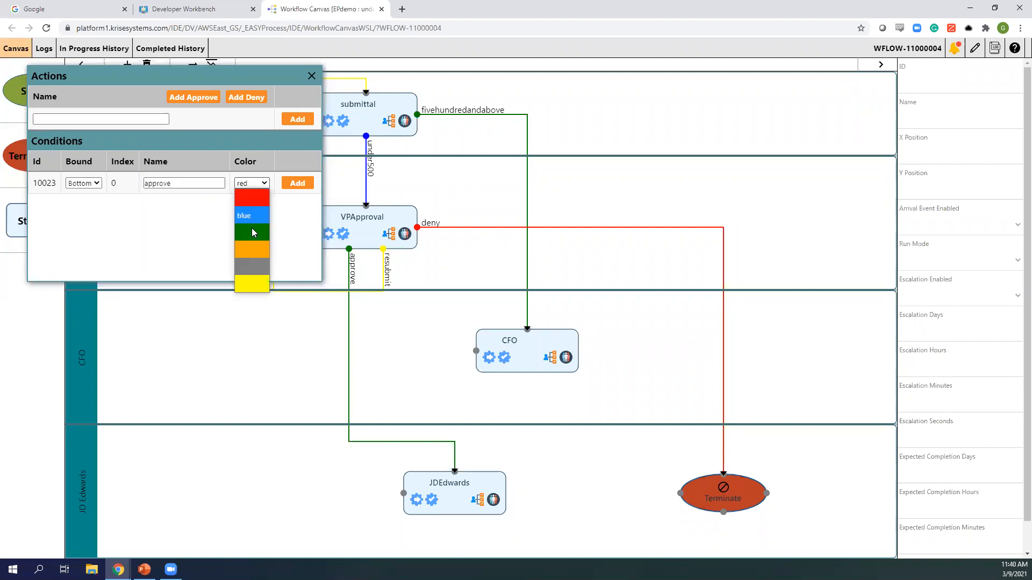
left_click(262, 228)
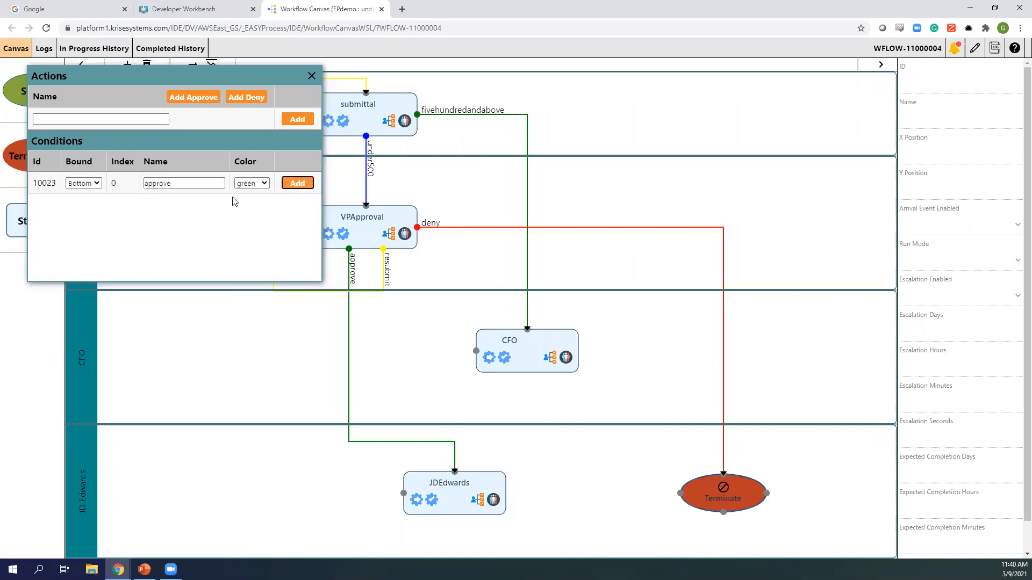
left_click(291, 183)
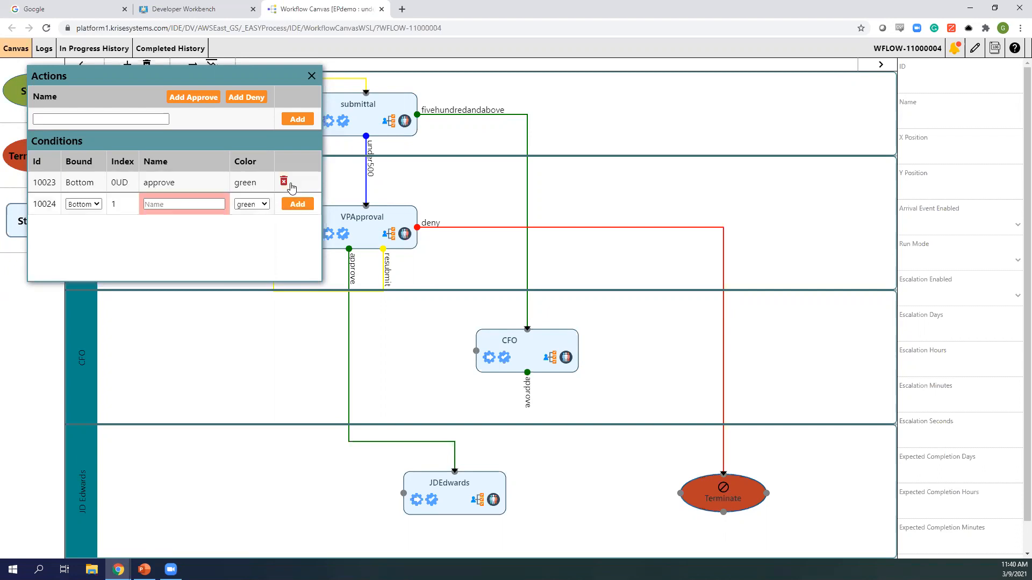
left_click(168, 205)
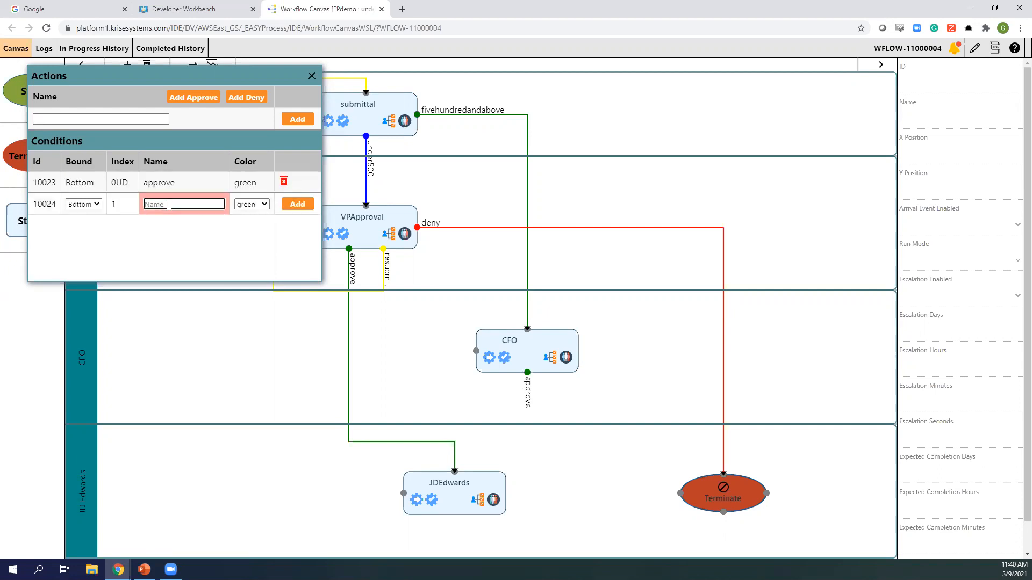
type("deny")
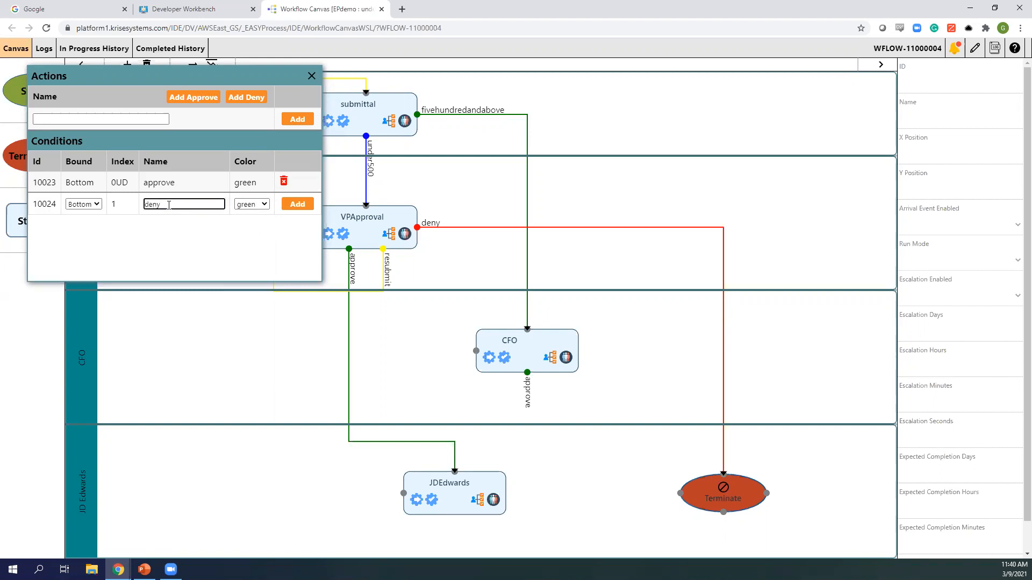
left_click(249, 204)
left_click(247, 220)
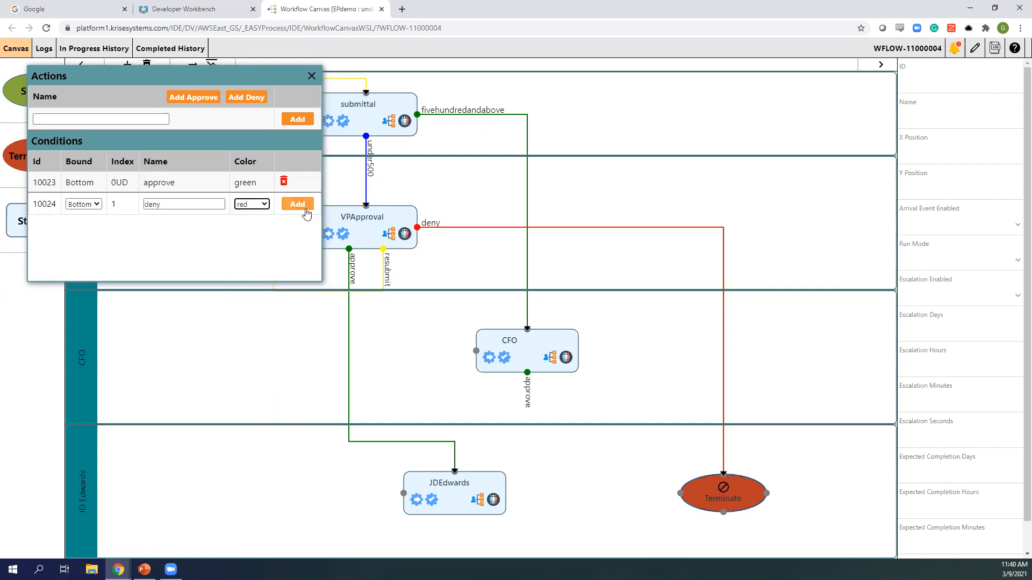
left_click(297, 204)
- Add a yellow 'resubmit' condition on CFO's right side
left_click(94, 230)
left_click(86, 254)
left_click(170, 225)
type("resubmit")
left_click(251, 224)
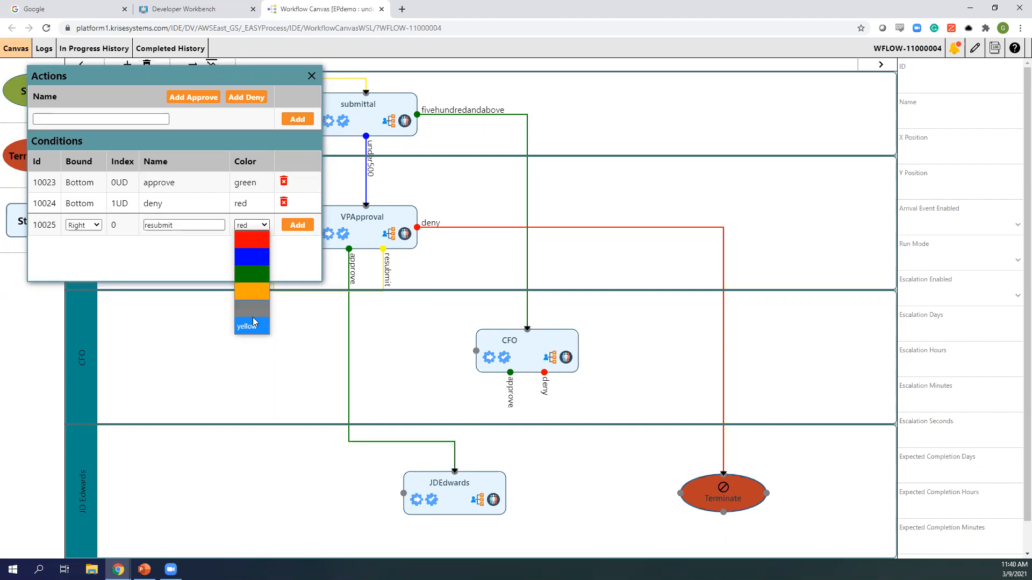
left_click(251, 315)
left_click(259, 228)
left_click(253, 327)
left_click(297, 224)
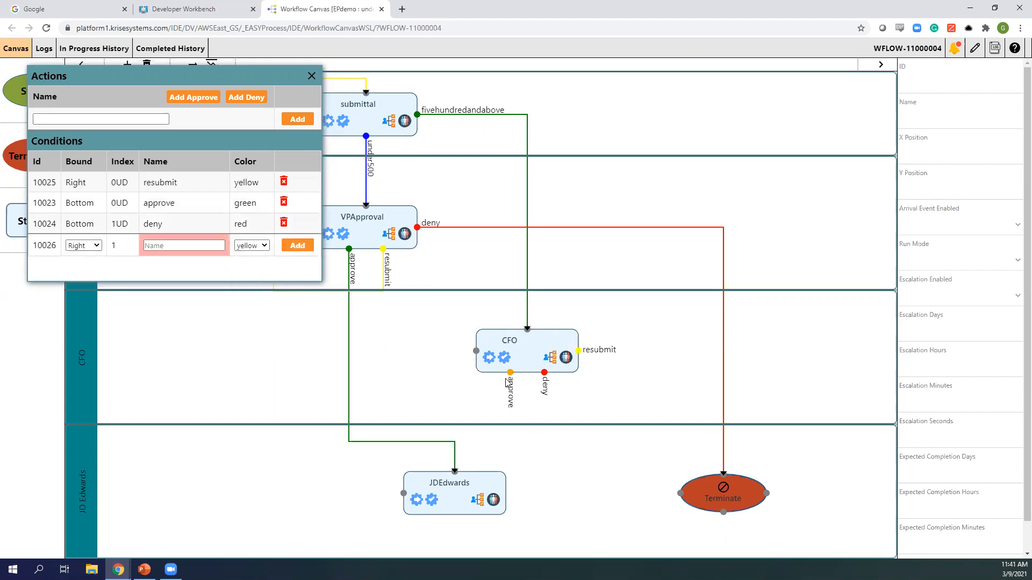
- Link CFO's approve to JDEdwards and its deny to Terminate, both on right-angled paths
left_click_drag(510, 372, 454, 472)
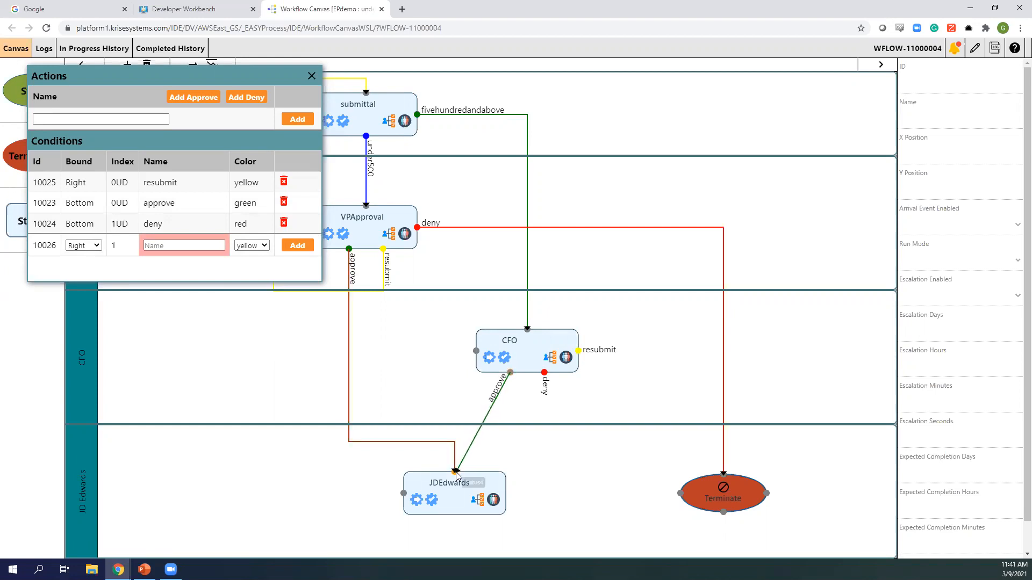
left_click_drag(491, 407, 455, 406)
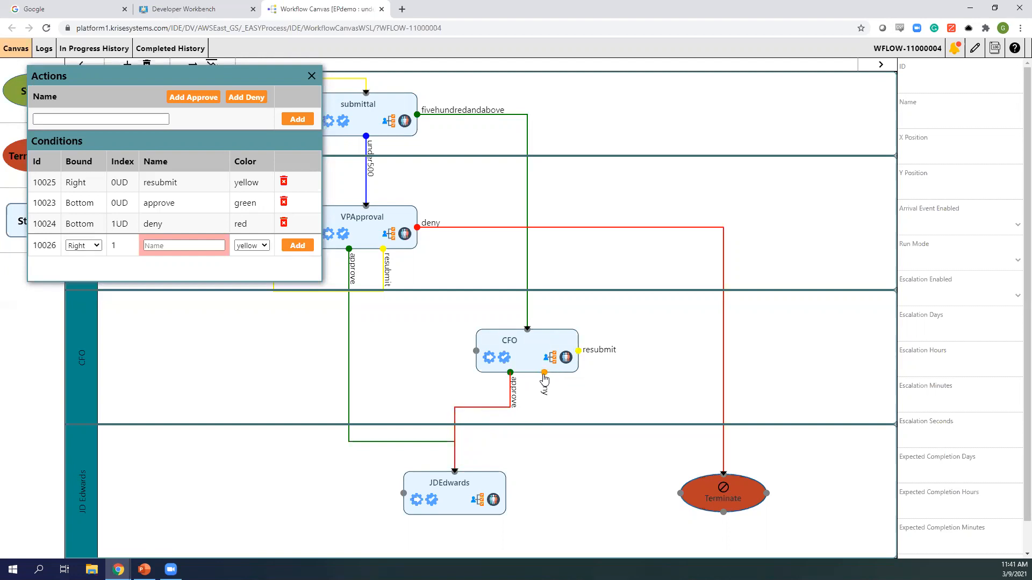
left_click_drag(544, 373, 725, 476)
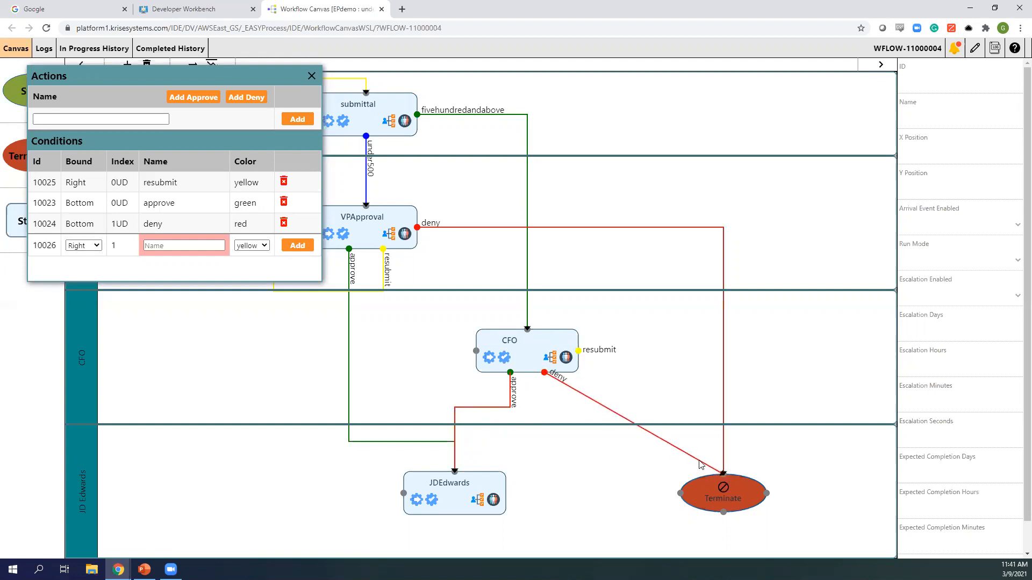
left_click_drag(577, 393, 546, 404)
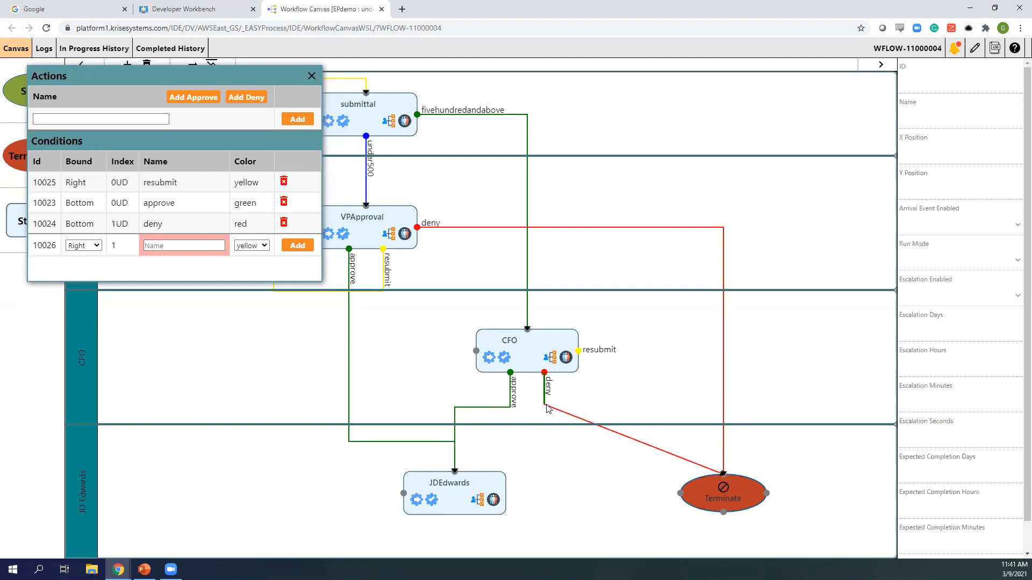
left_click_drag(617, 434, 723, 411)
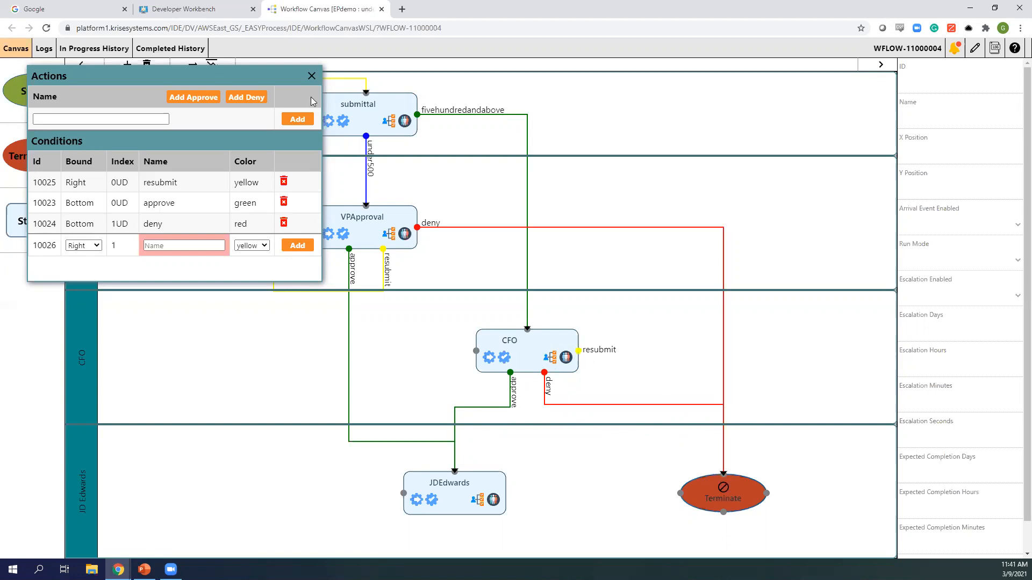
- Loop CFO's resubmit condition into submittal's top port, routed right-angled across the canvas top
left_click(312, 76)
left_click_drag(576, 350, 375, 109)
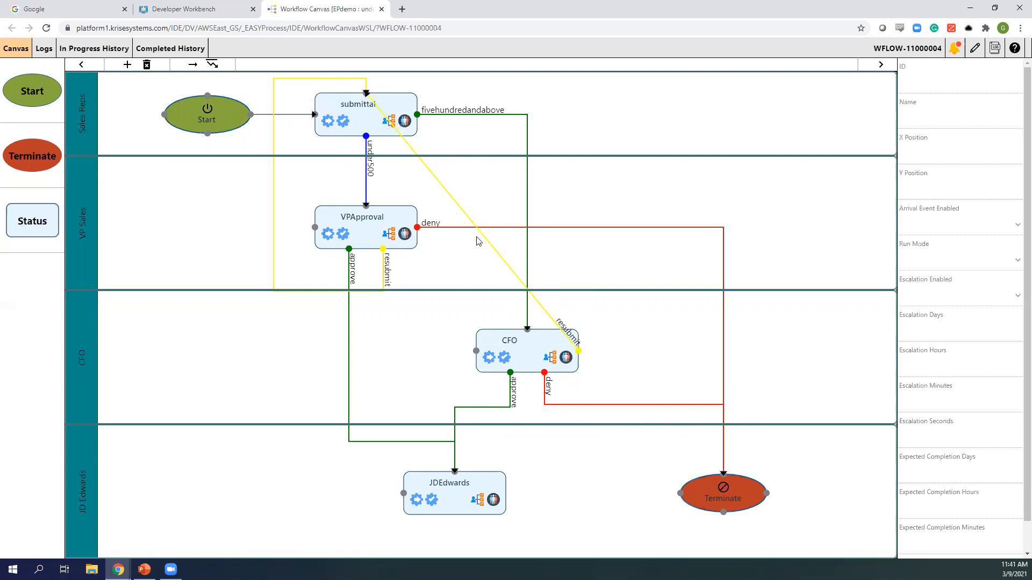
left_click_drag(522, 267, 632, 350)
left_click_drag(573, 296, 639, 79)
left_click_drag(458, 89, 368, 83)
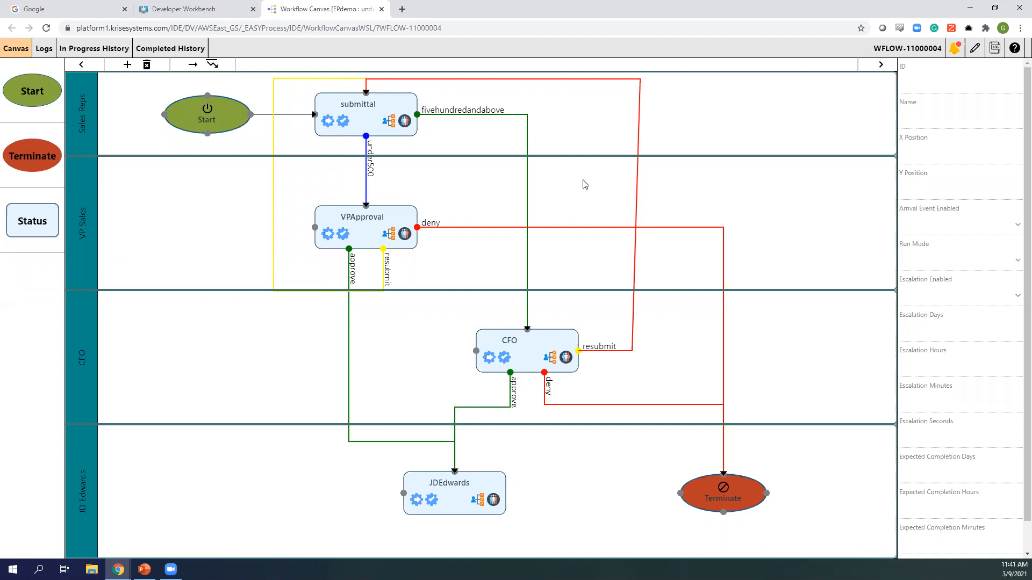
- Set Expected Completion Days to 2 for VPApproval and 4 for CFO
left_click(370, 236)
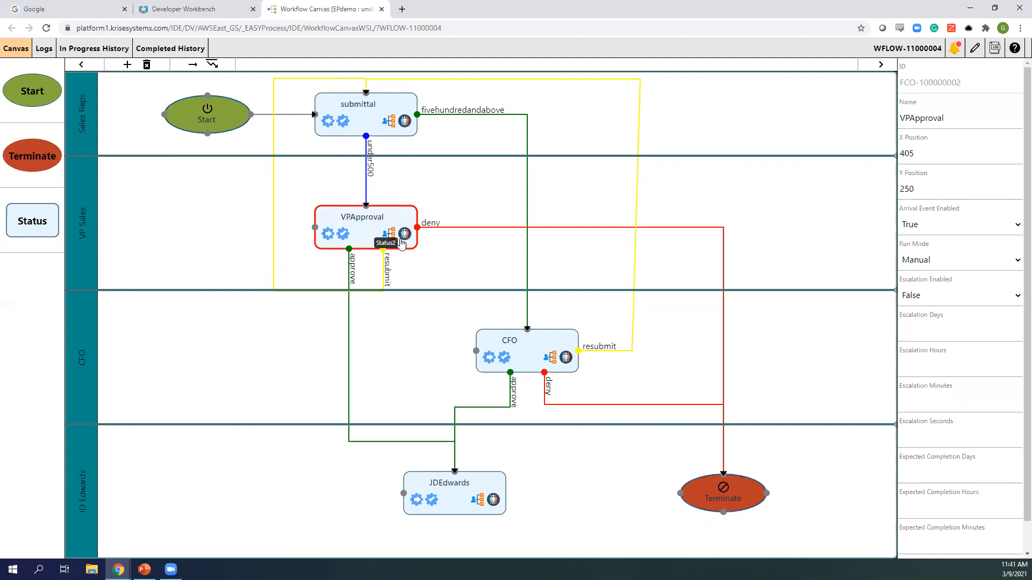
scroll(962, 323, "down", 1)
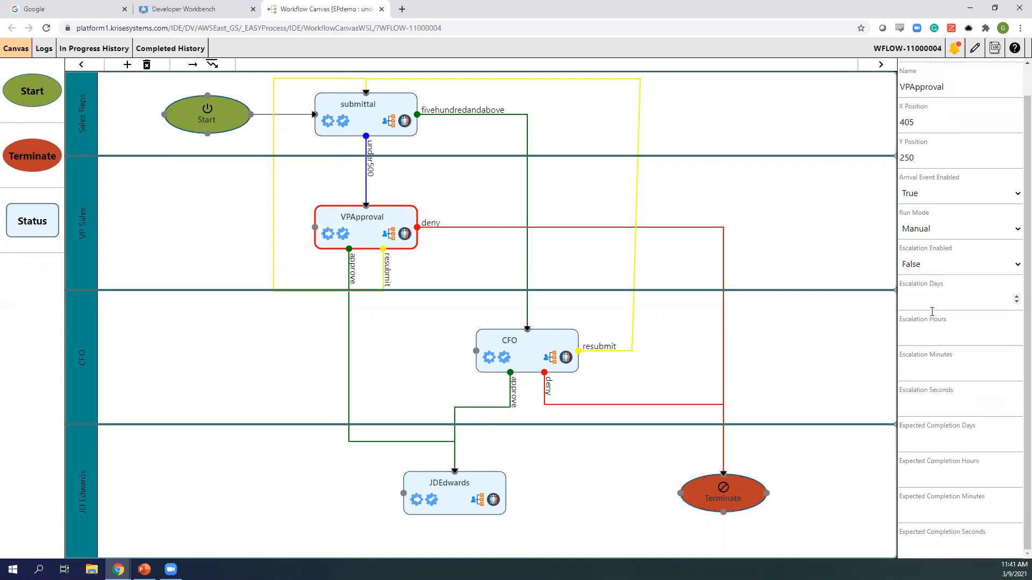
left_click(932, 445)
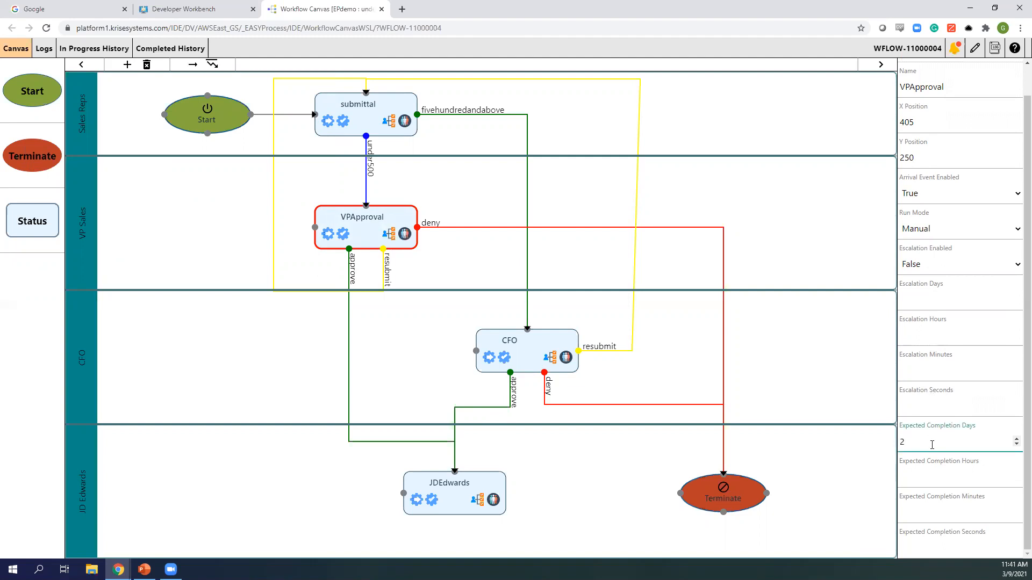
left_click(931, 304)
left_click(518, 350)
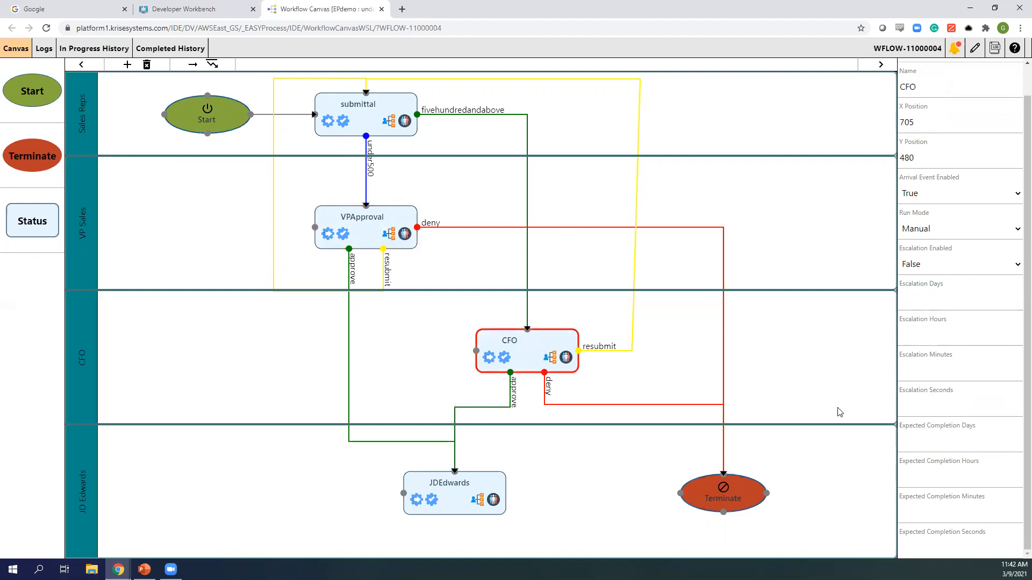
left_click(927, 442)
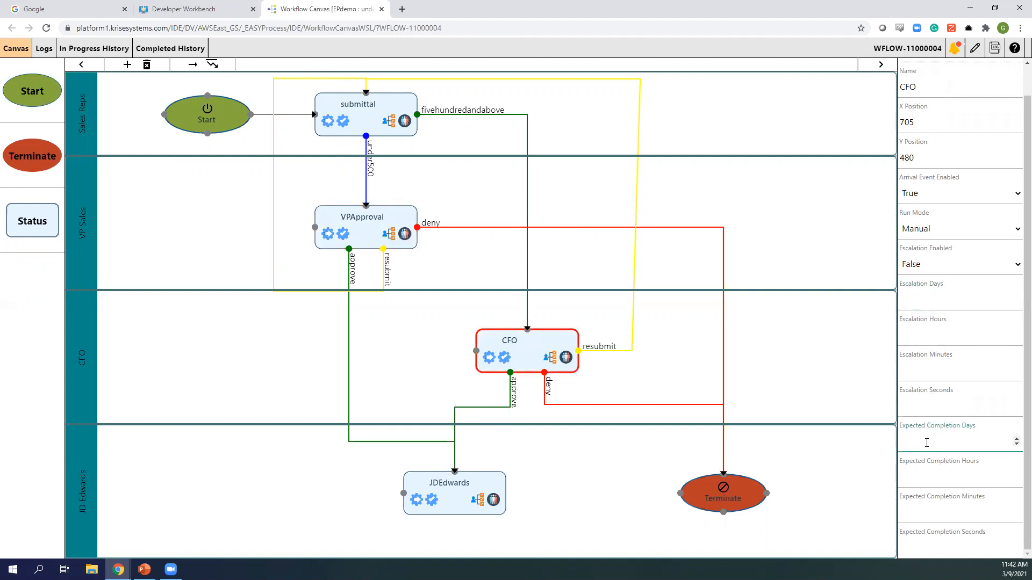
left_click(930, 300)
- Set JDEdwards' Run Mode to Auto and reposition it within its lane
left_click(448, 490)
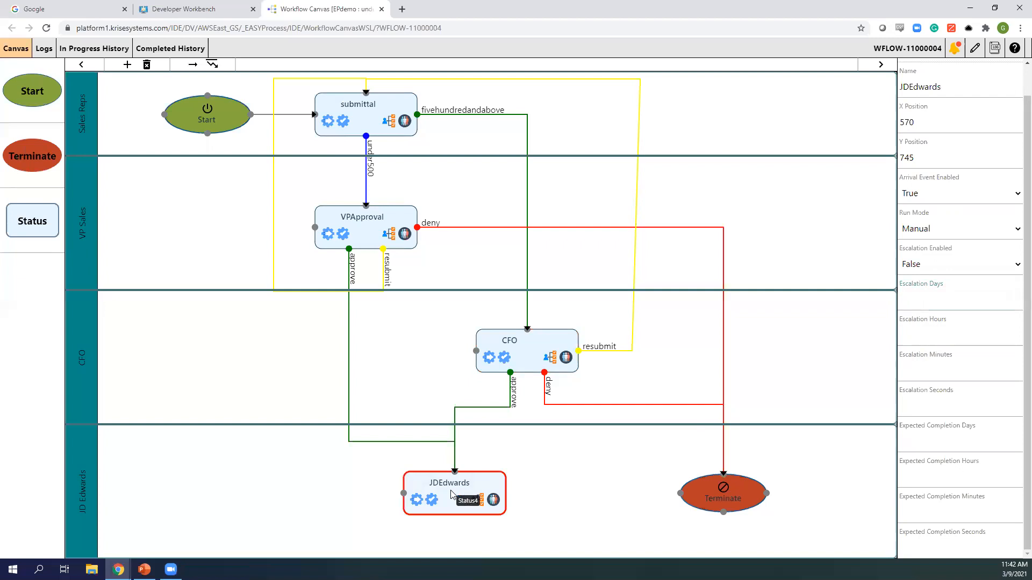
left_click(960, 230)
left_click(948, 261)
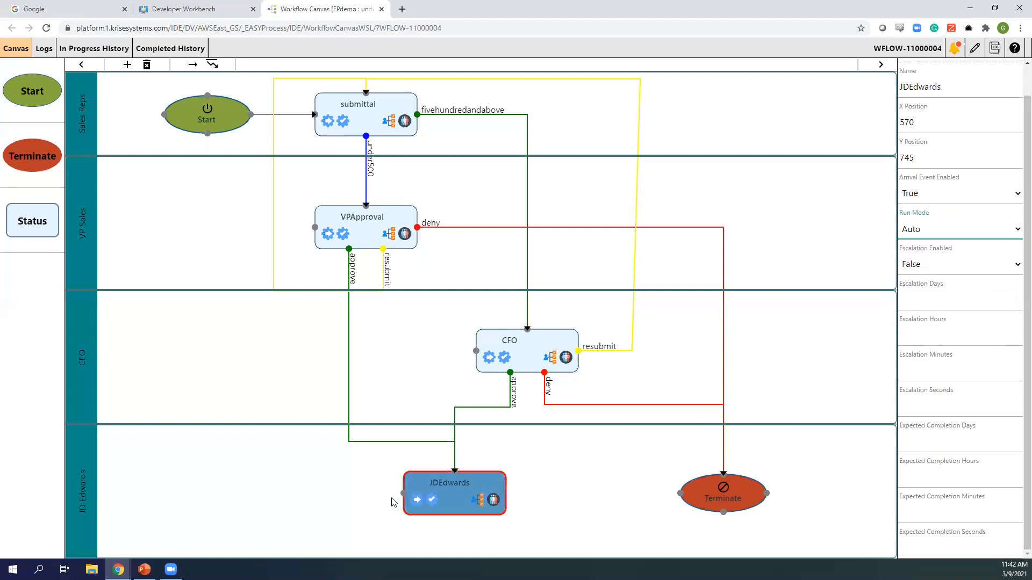
mouse_move(405, 496)
left_mouse_down()
mouse_move(406, 521)
mouse_move(413, 494)
left_mouse_up()
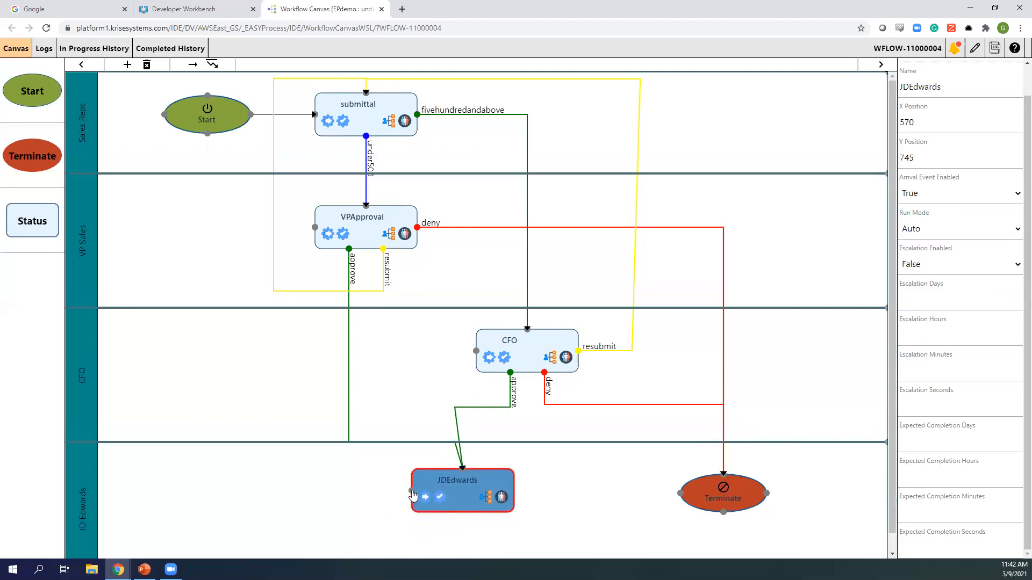
- Add a green 'end' condition to JDEdwards
left_click(486, 497)
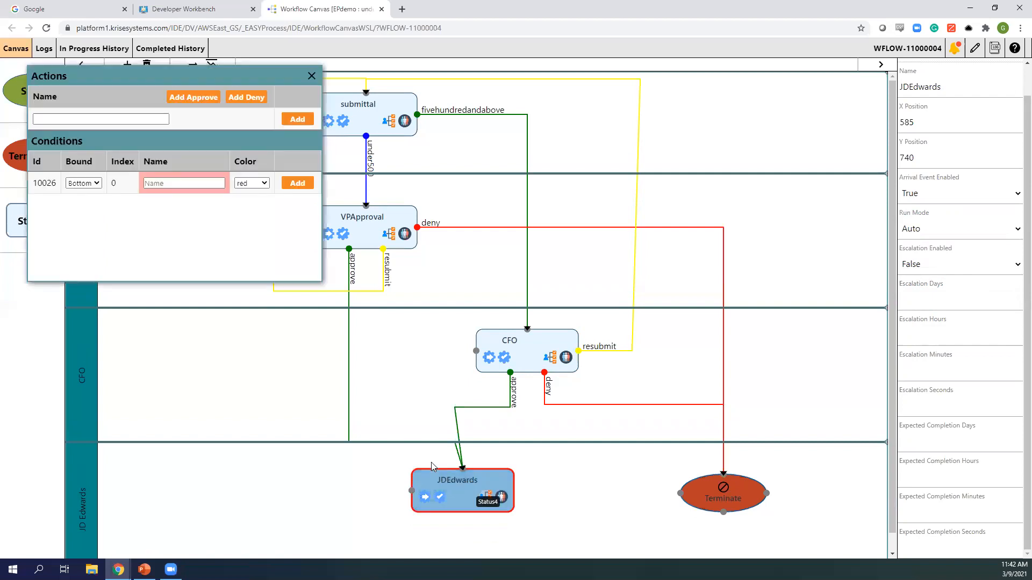
left_click(182, 182)
type("end")
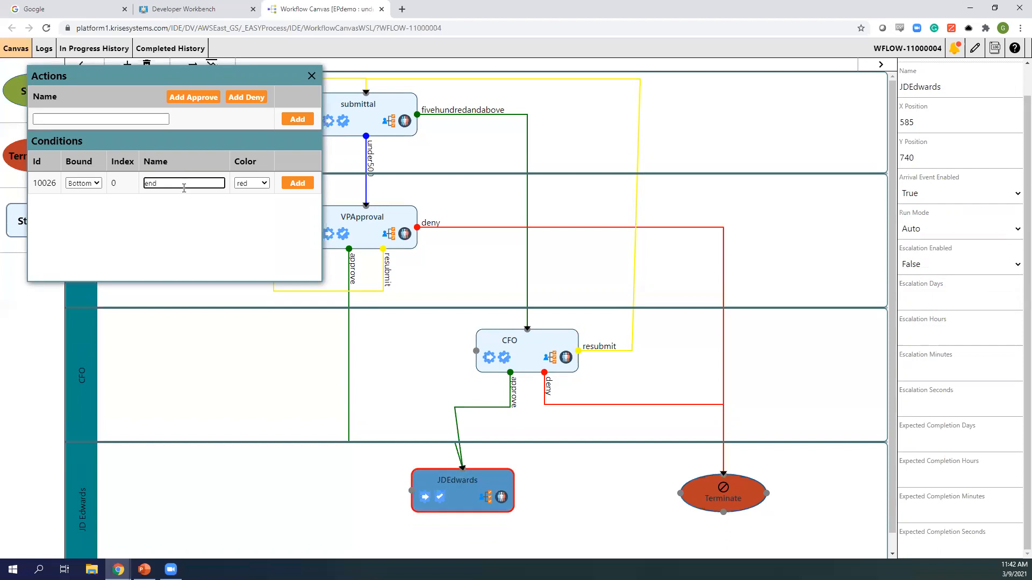
left_click(251, 184)
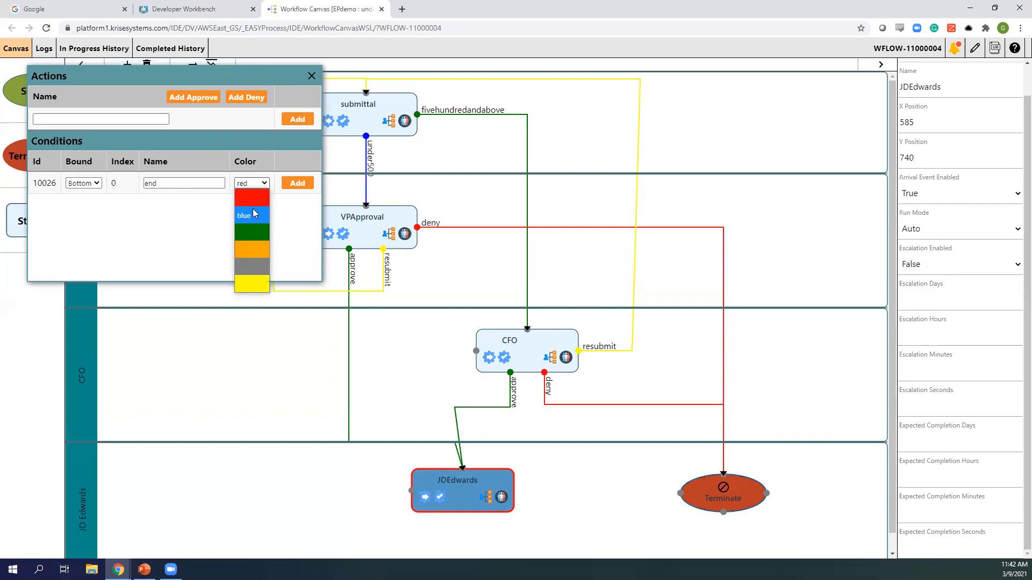
left_click(258, 233)
left_click(297, 182)
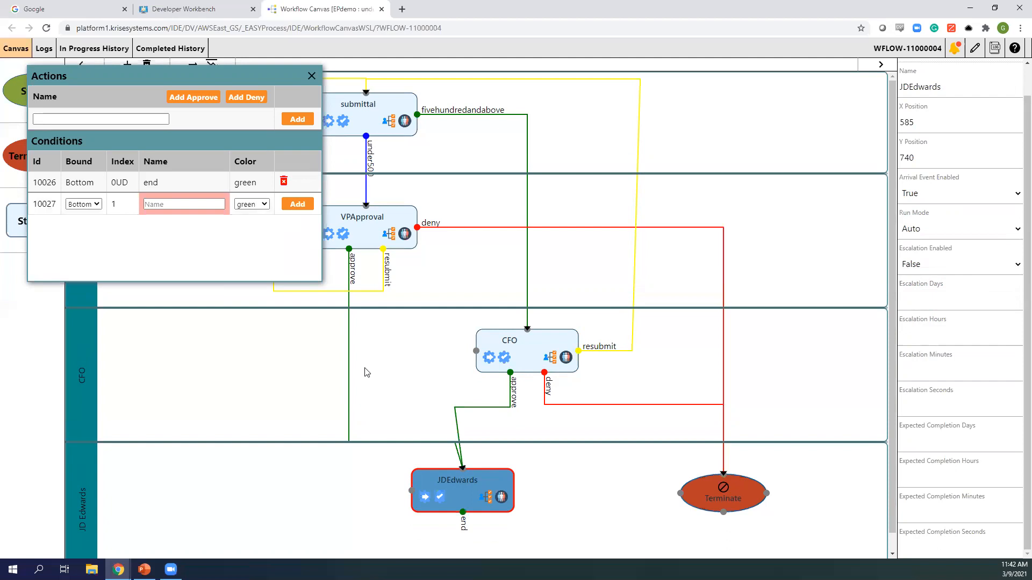
- Route JDEdwards' end condition along a right-angled path into Terminate
left_click_drag(462, 513, 682, 497)
left_click_drag(548, 505, 462, 544)
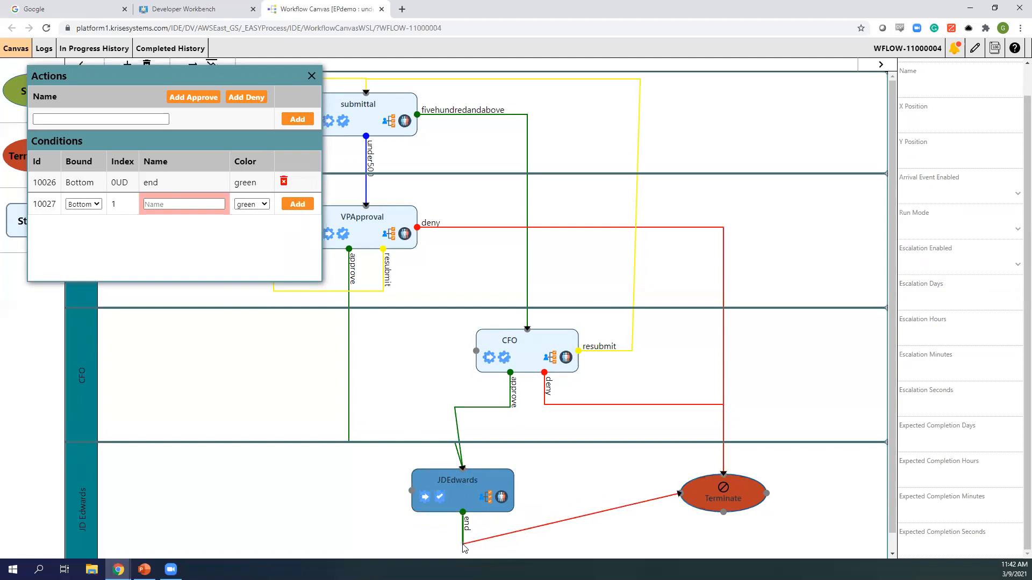
left_click_drag(585, 516, 619, 493)
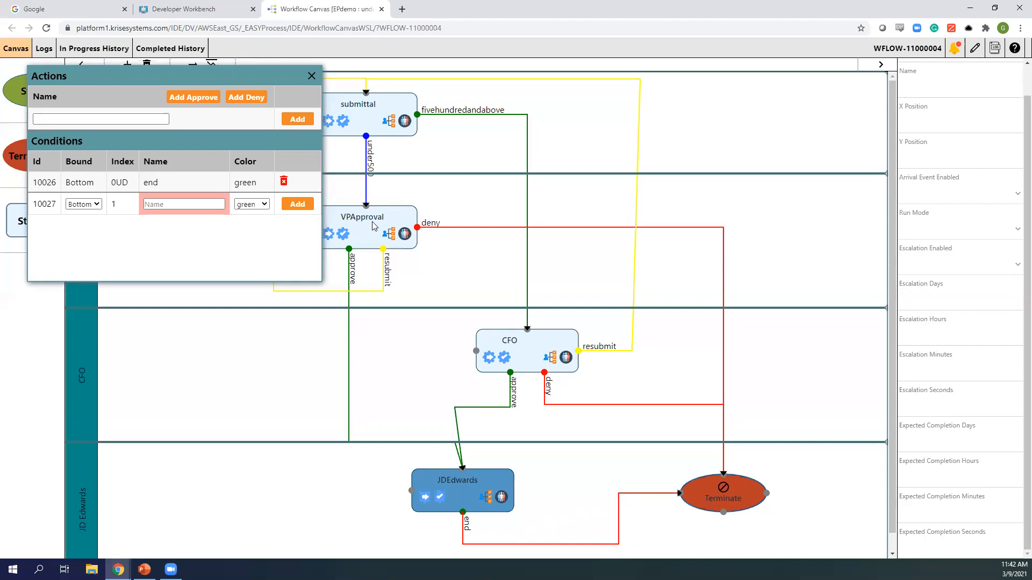
- Close the Actions/Conditions panel and switch back to the PowerPoint presentation
left_click(312, 76)
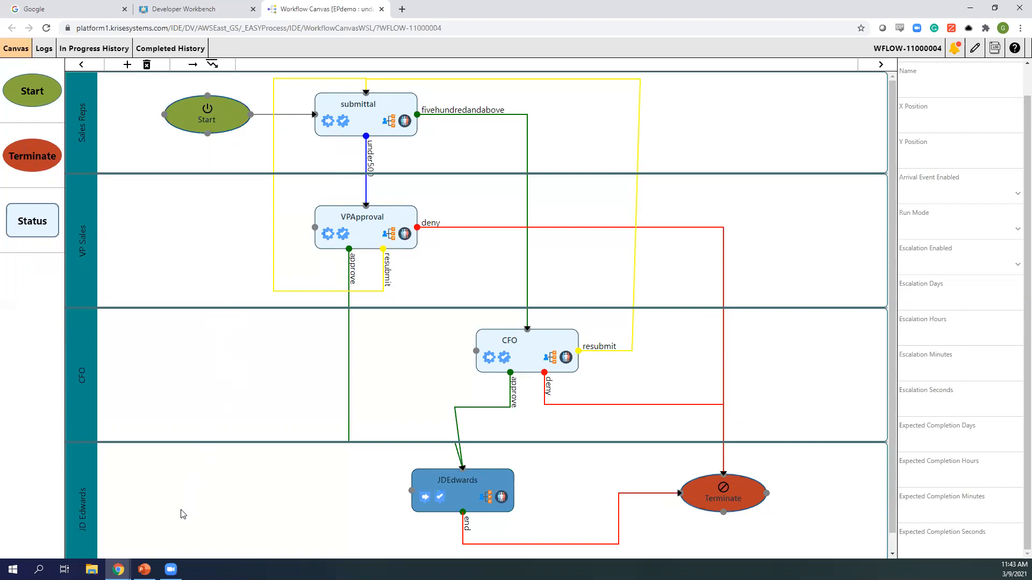
mouse_move(144, 569)
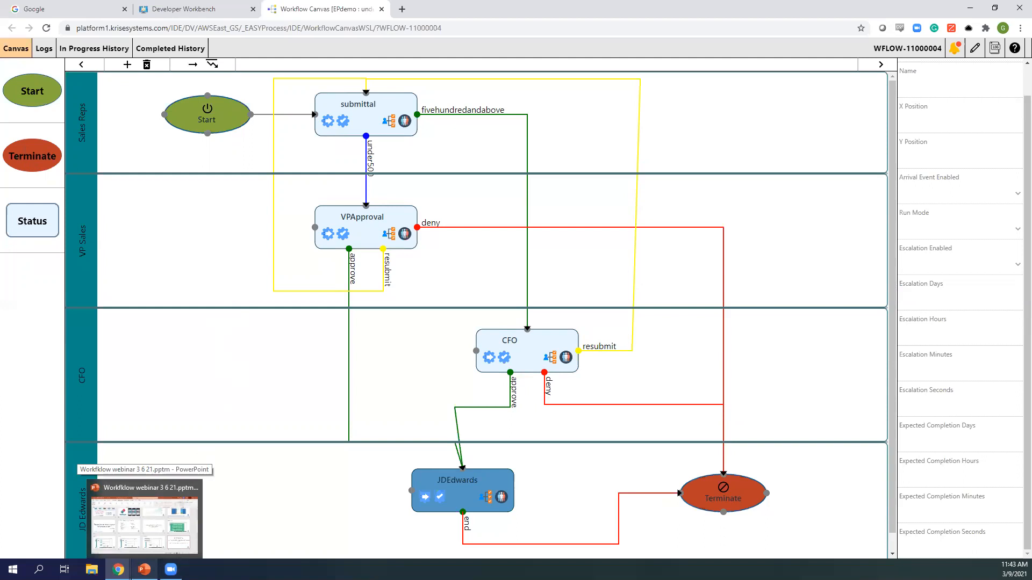
left_click(144, 569)
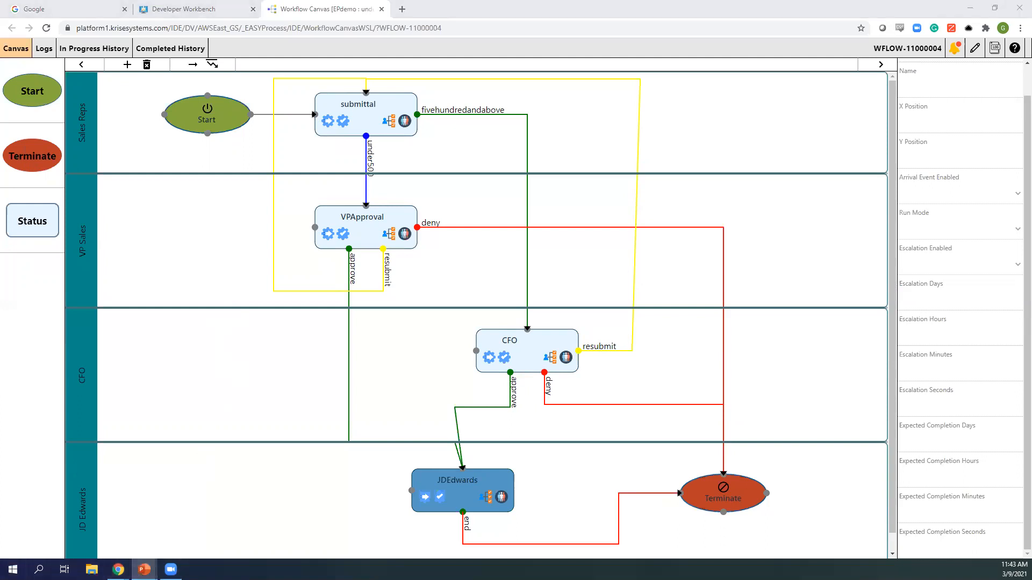
- Advance the slideshow past the Demonstrations slide to the Demo 2 workflow
left_click(280, 386)
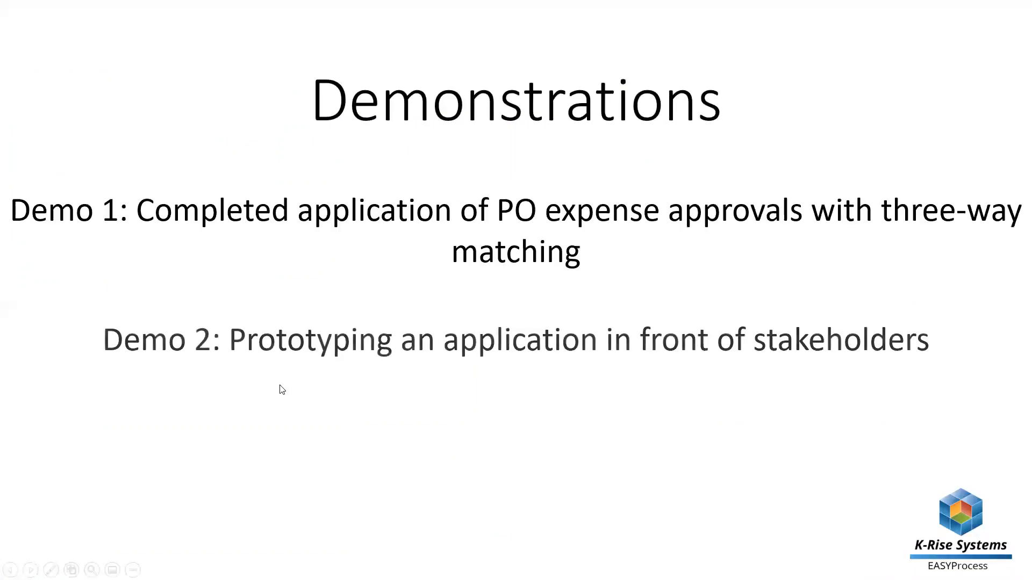
left_click(280, 385)
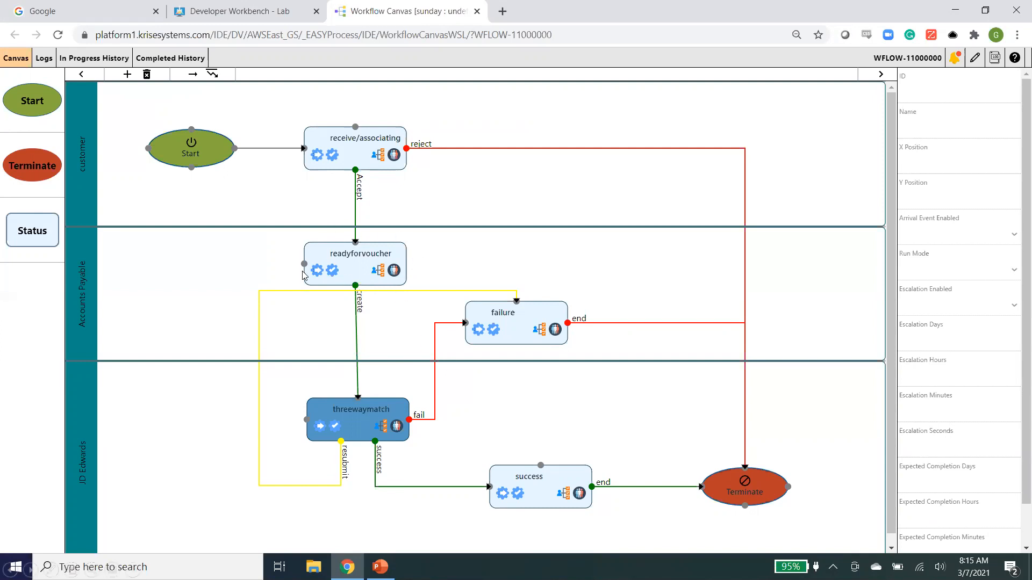
- View the readyforvoucher and receive/associating properties, then reveal 'Optimized workflow = Exception Management System'
left_click(344, 280)
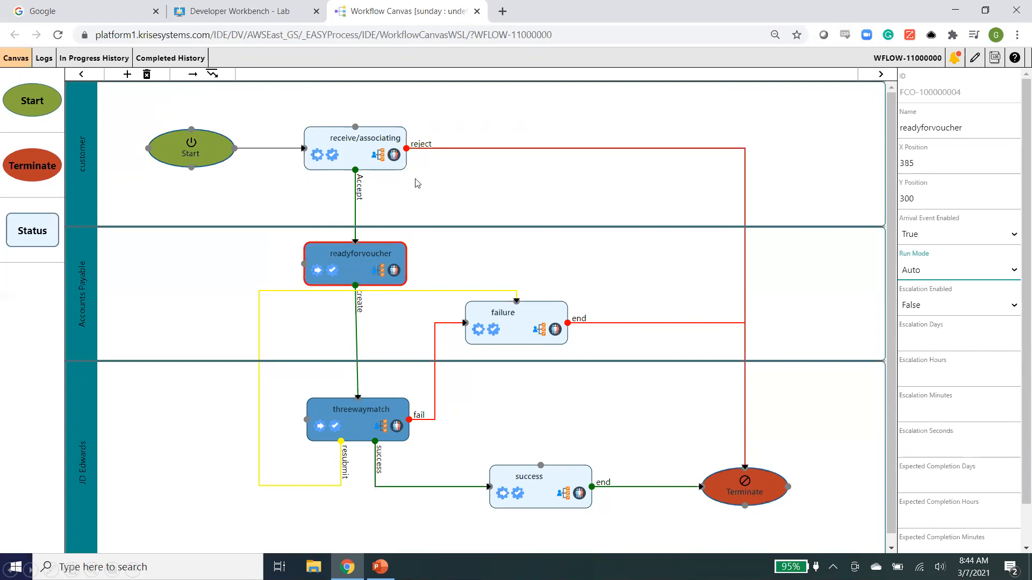
left_click(361, 164)
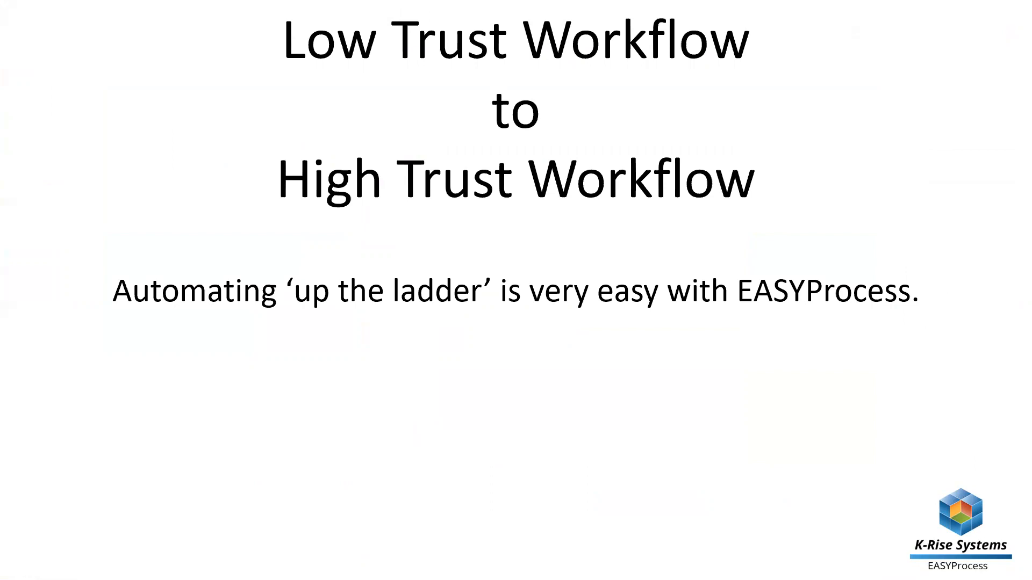
left_click(342, 317)
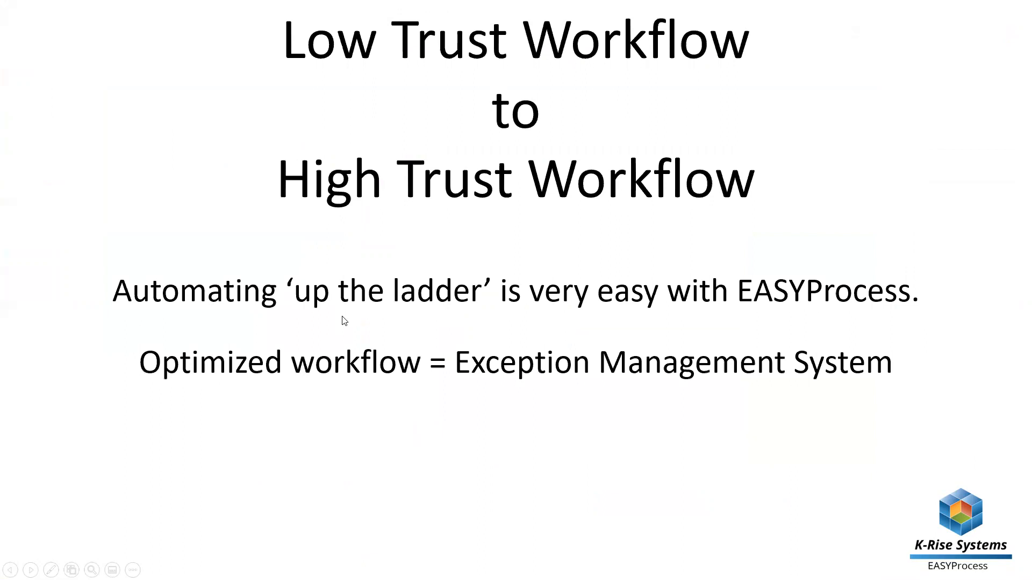